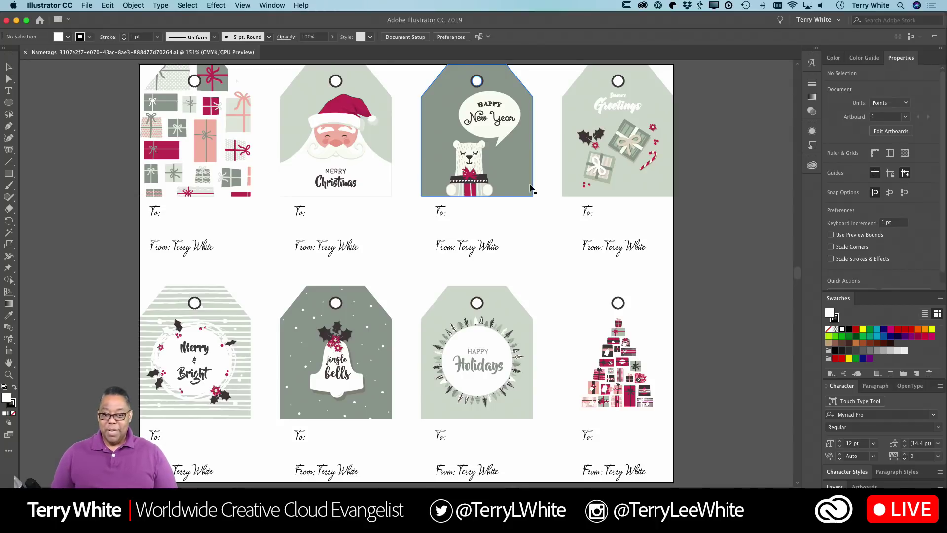
Close the Nametags document and switch to the names2018 workbook in Excel.
{"action": "key", "text": "super+w"}
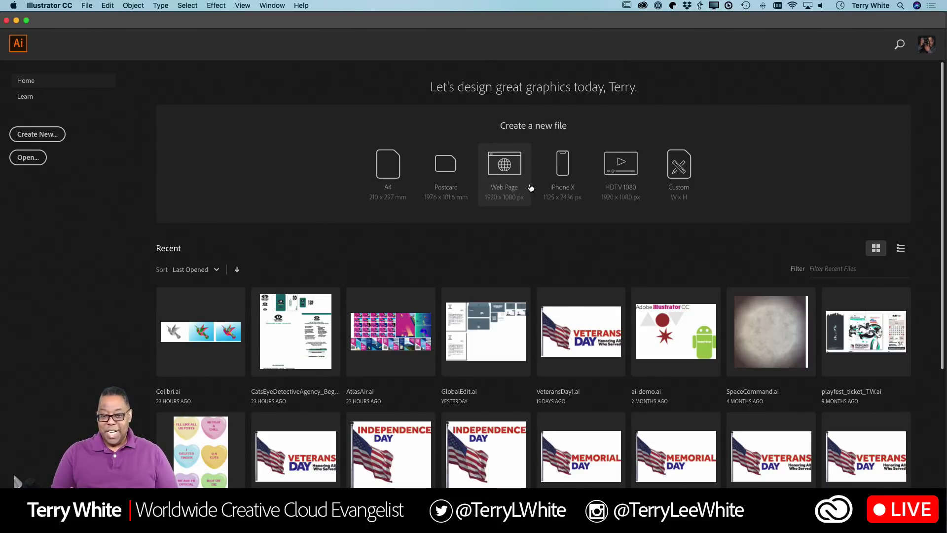
{"action": "key", "text": "super+Tab"}
{"action": "key", "text": "super+Tab"}
{"action": "key", "text": "super+Tab"}
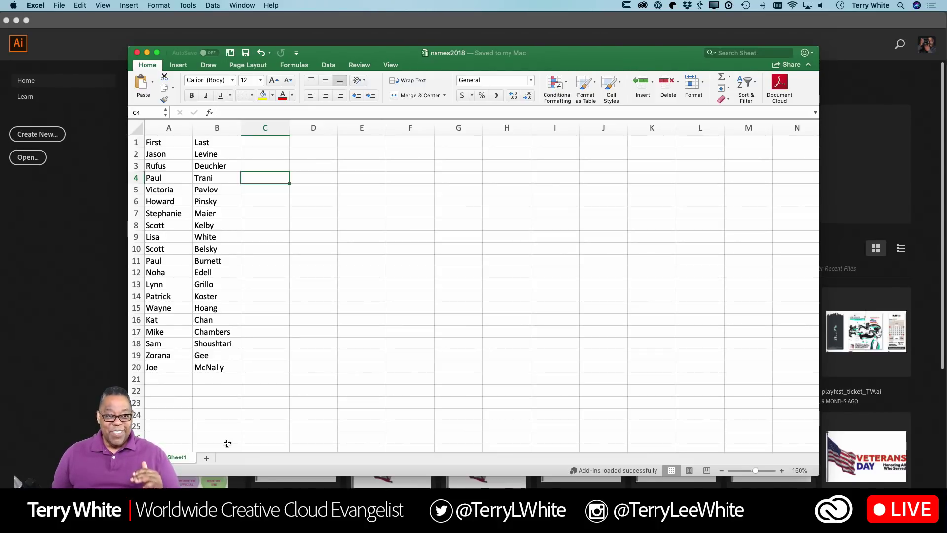
Enter a new person's first name in A21 and last name in B21.
{"action": "left_click", "coordinate": [170, 383]}
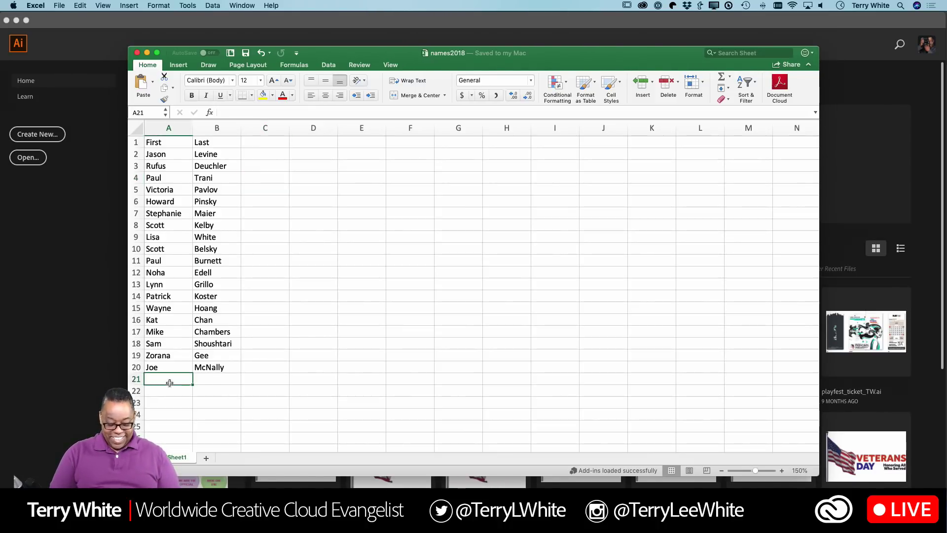
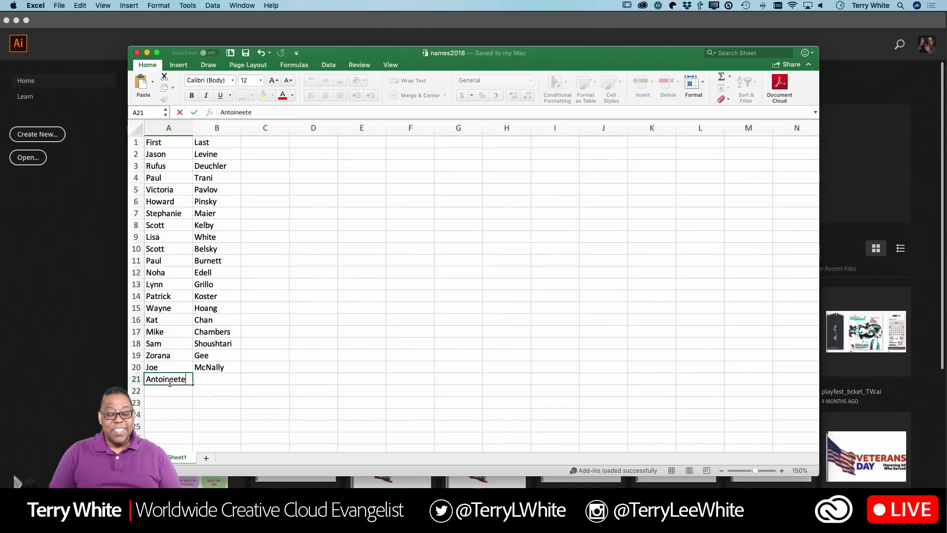
{"action": "key", "text": "Tab"}
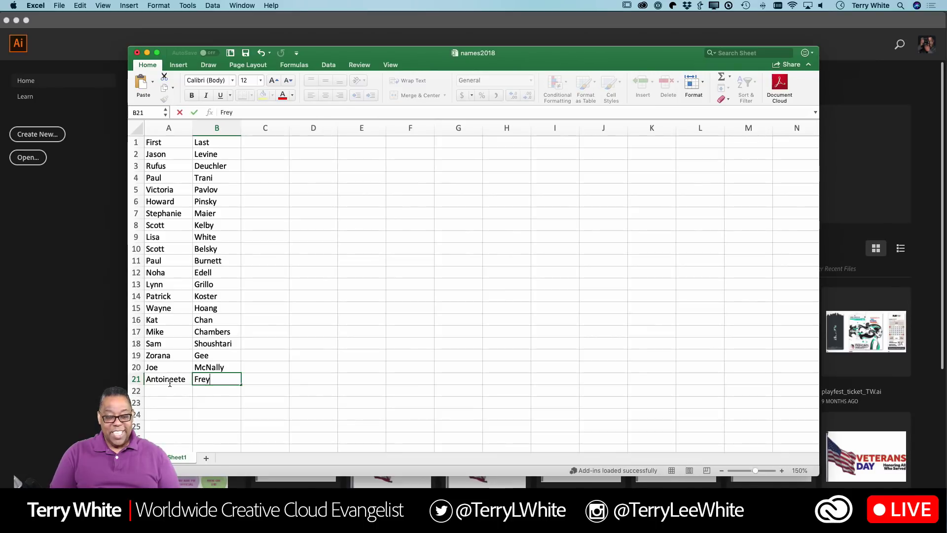
{"action": "key", "text": "Tab"}
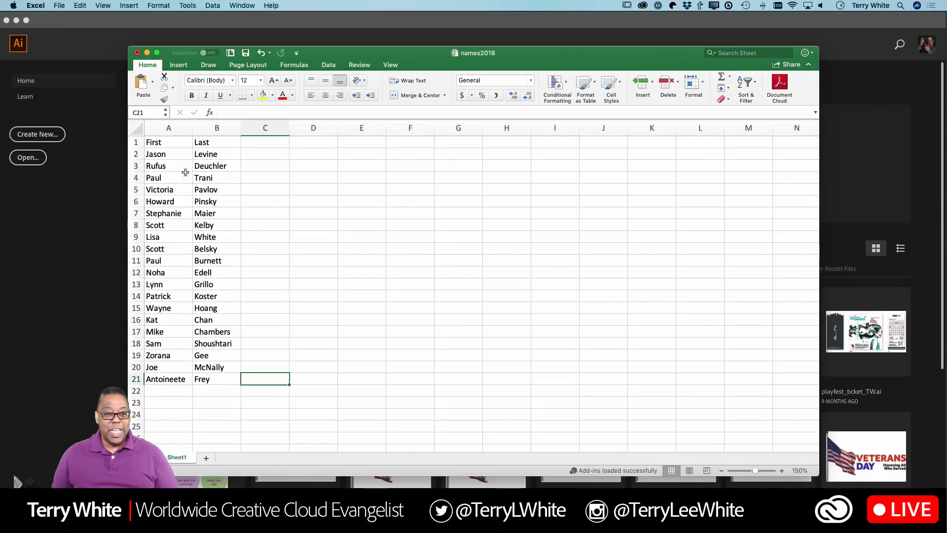
Save the updated workbook and start a Save As copy.
{"action": "left_click", "coordinate": [58, 5]}
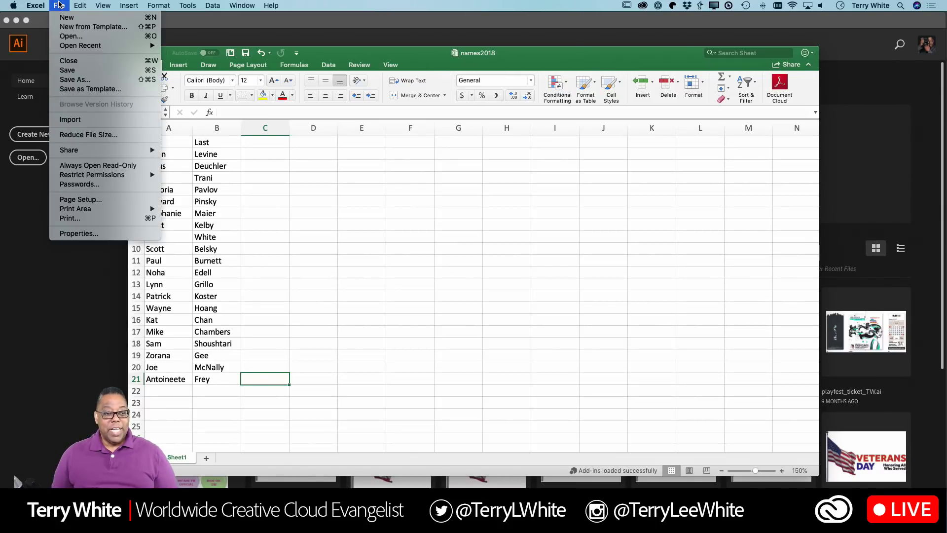
{"action": "left_click", "coordinate": [72, 69]}
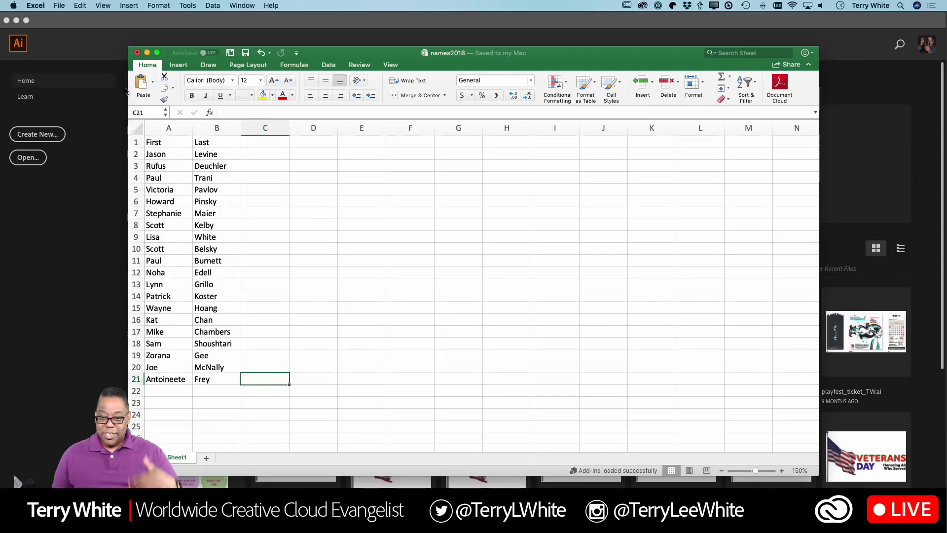
{"action": "left_click", "coordinate": [55, 5]}
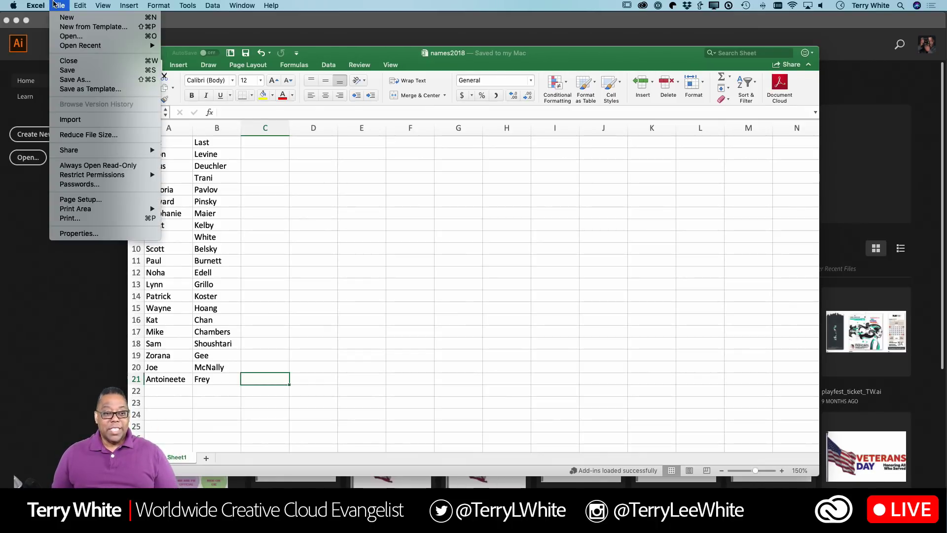
{"action": "left_click", "coordinate": [74, 80]}
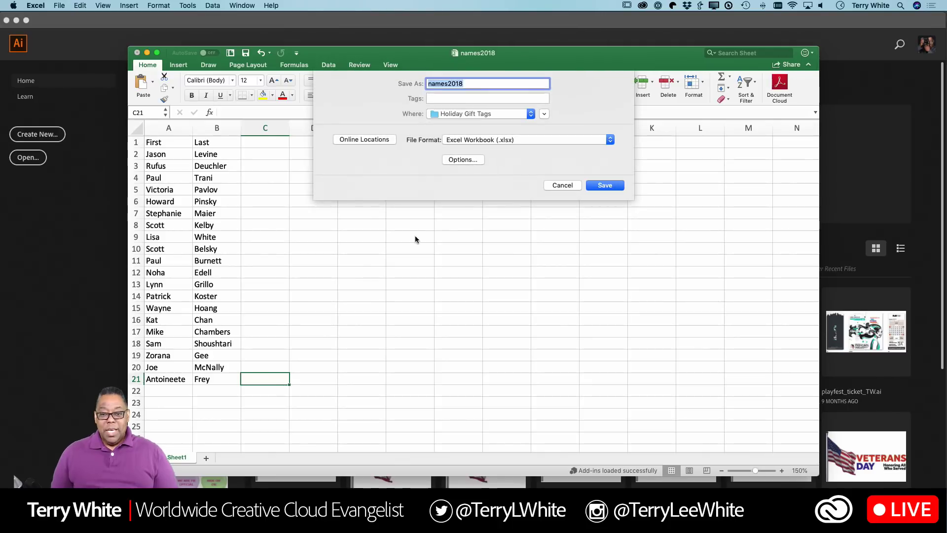
Save as Tab delimited Text, replacing names2018.txt, then switch to InDesign.
{"action": "left_click", "coordinate": [484, 142]}
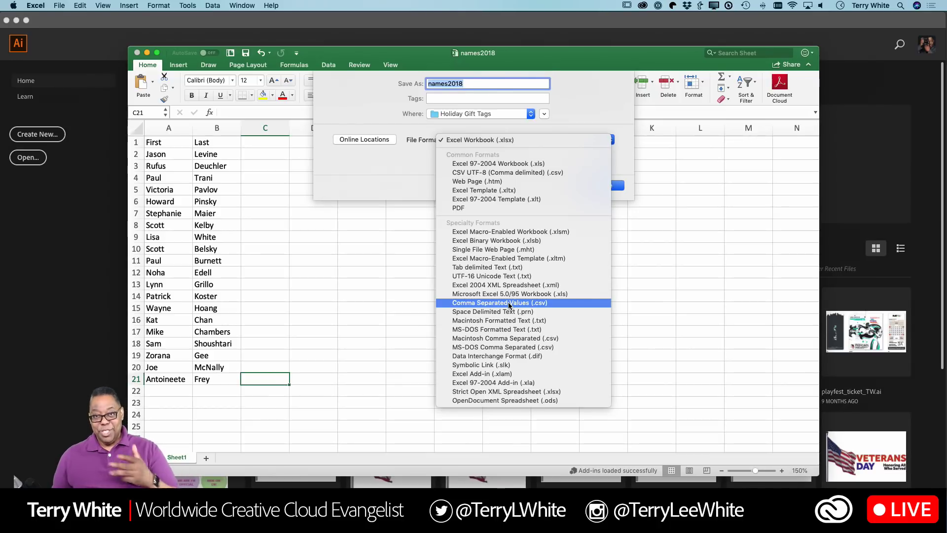
{"action": "left_click", "coordinate": [511, 268]}
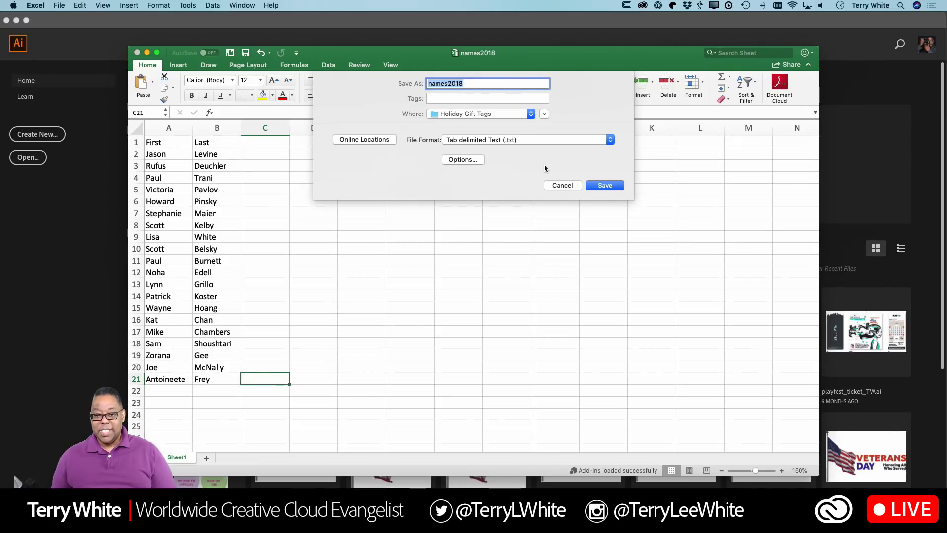
{"action": "left_click", "coordinate": [605, 186]}
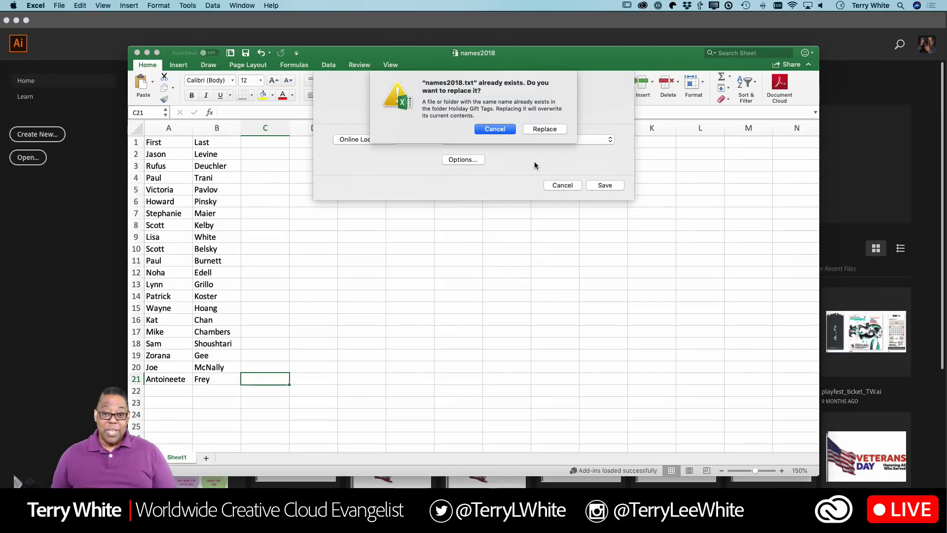
{"action": "left_click", "coordinate": [544, 128]}
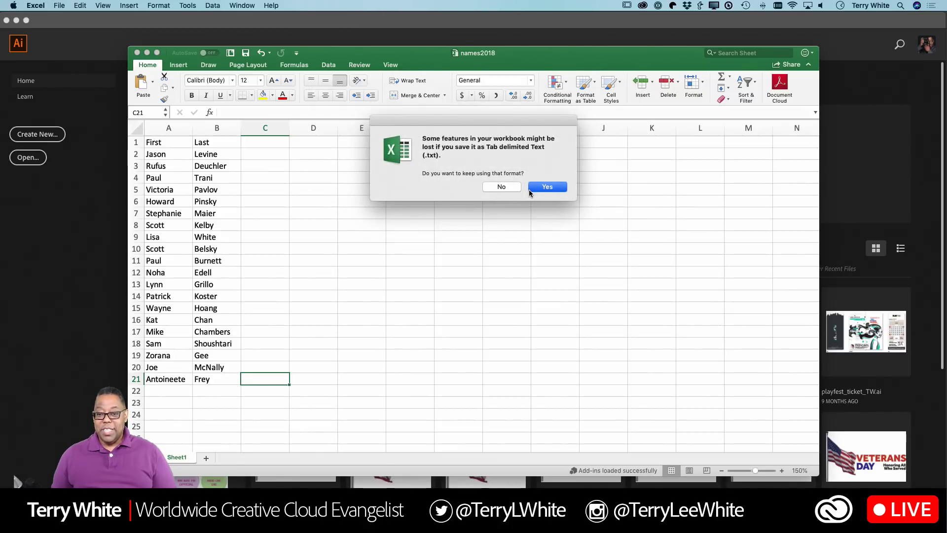
{"action": "left_click", "coordinate": [531, 190]}
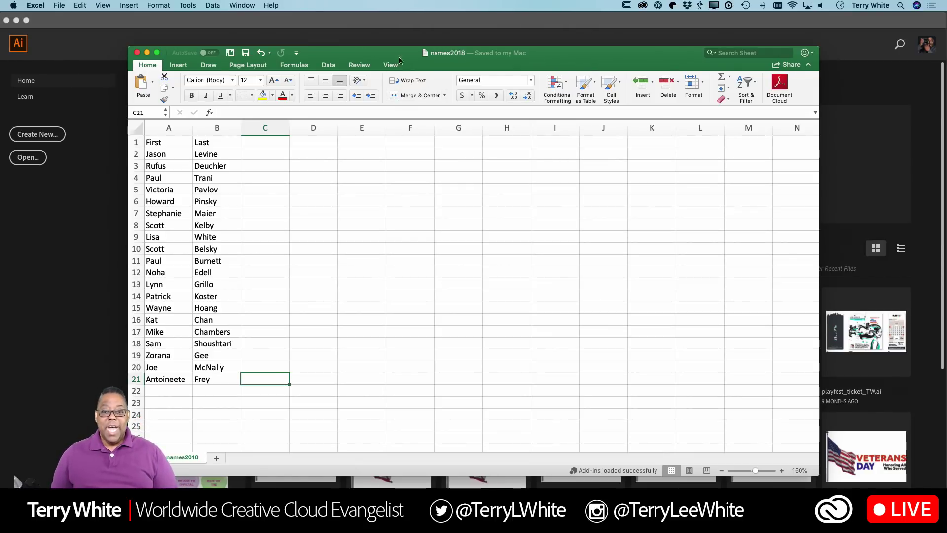
{"action": "key", "text": "super+Tab"}
{"action": "key", "text": "super+Tab"}
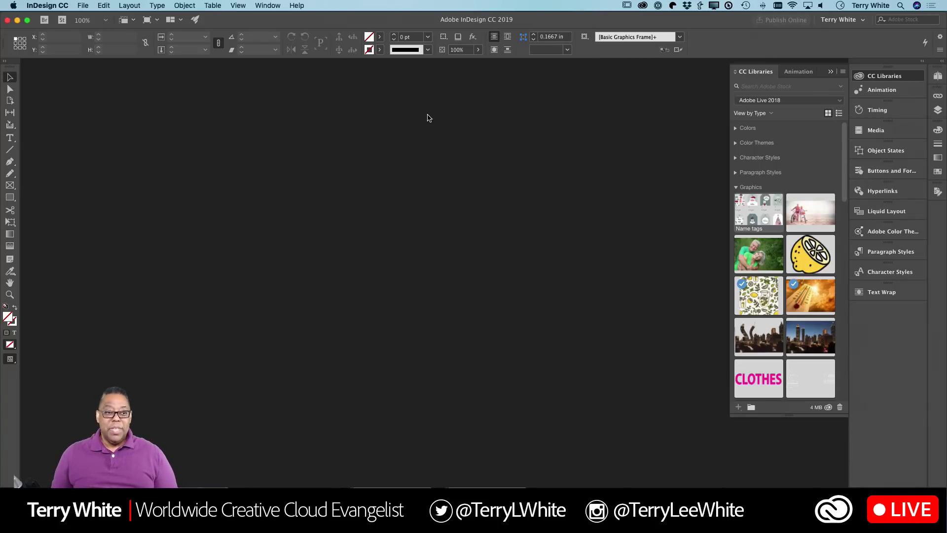
{"action": "left_click", "coordinate": [82, 7]}
Start a new Letter print document, landscape 11 × 8.5 in, with Facing Pages off.
{"action": "mouse_move", "coordinate": [91, 19]}
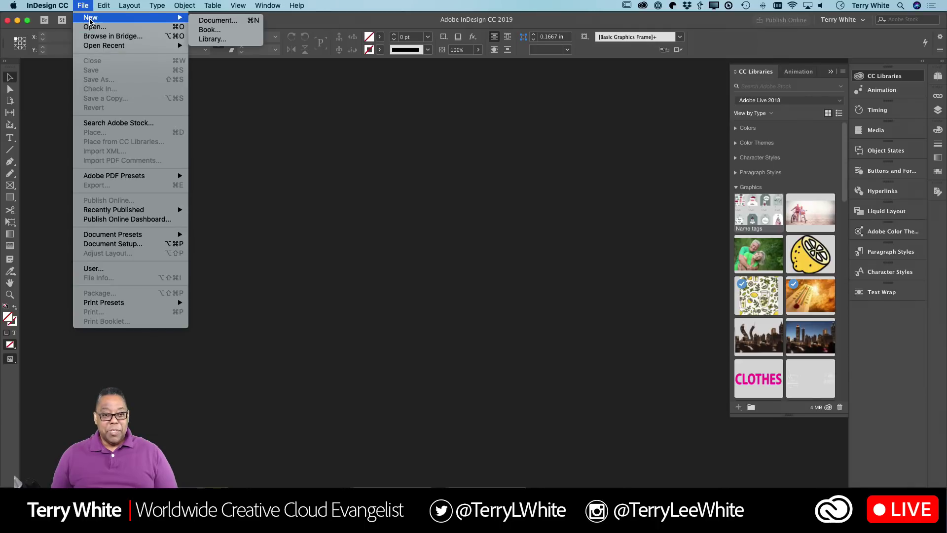
{"action": "left_click", "coordinate": [238, 20]}
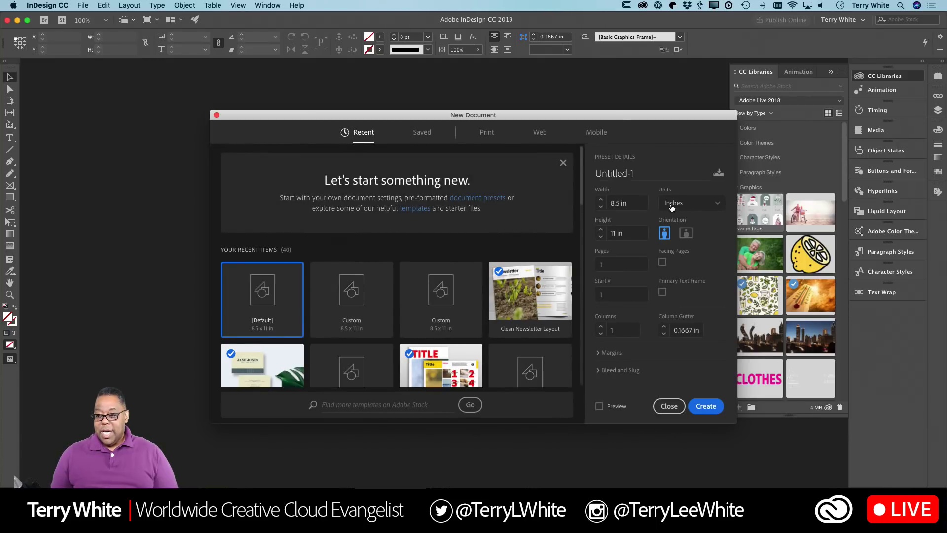
{"action": "left_click", "coordinate": [487, 132]}
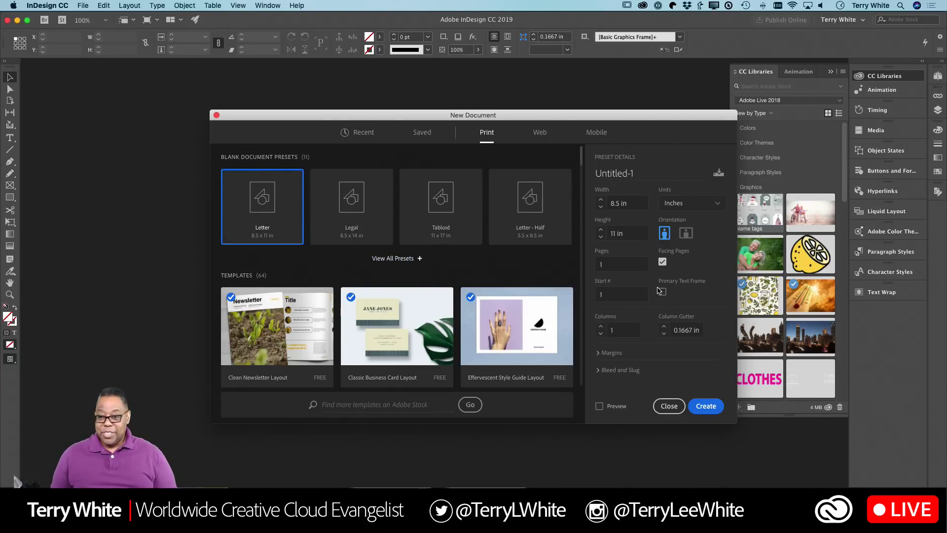
{"action": "left_click", "coordinate": [686, 236]}
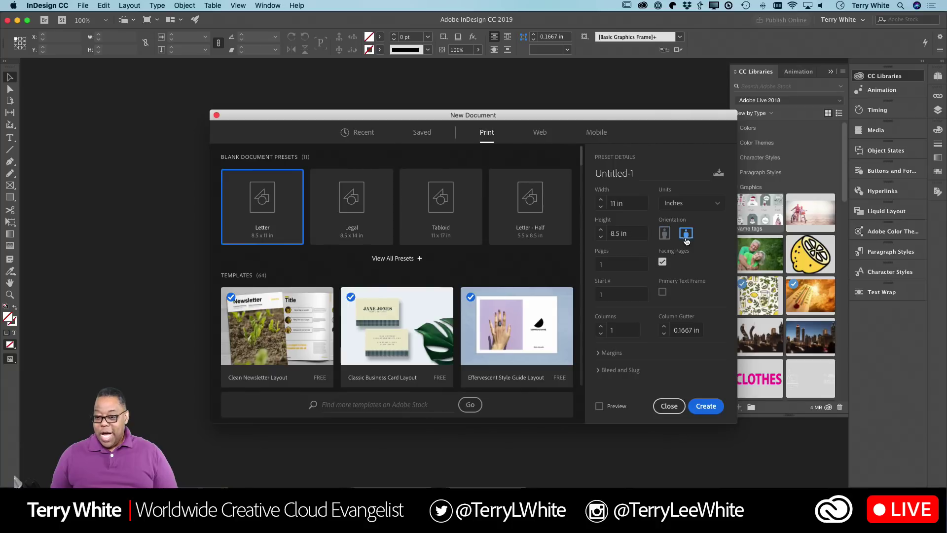
{"action": "left_click", "coordinate": [662, 262]}
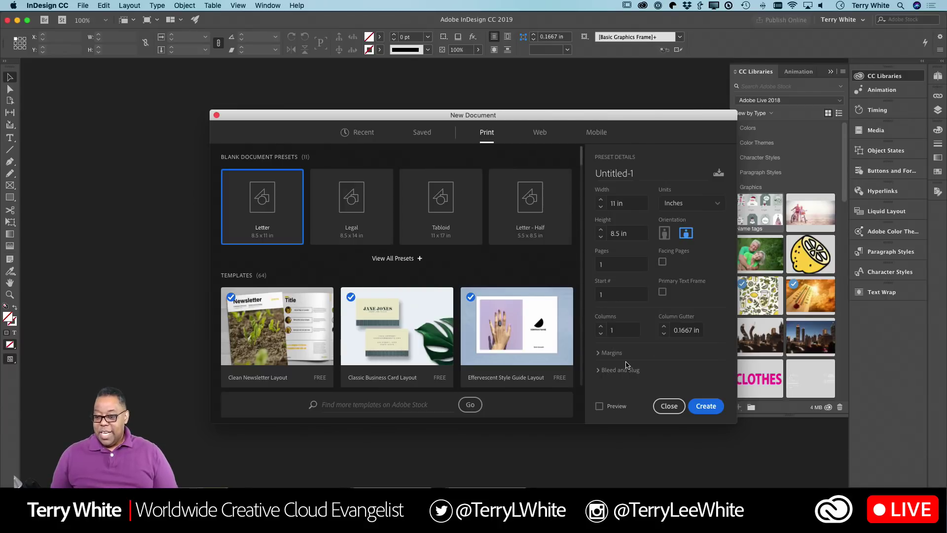
{"action": "left_click", "coordinate": [608, 352]}
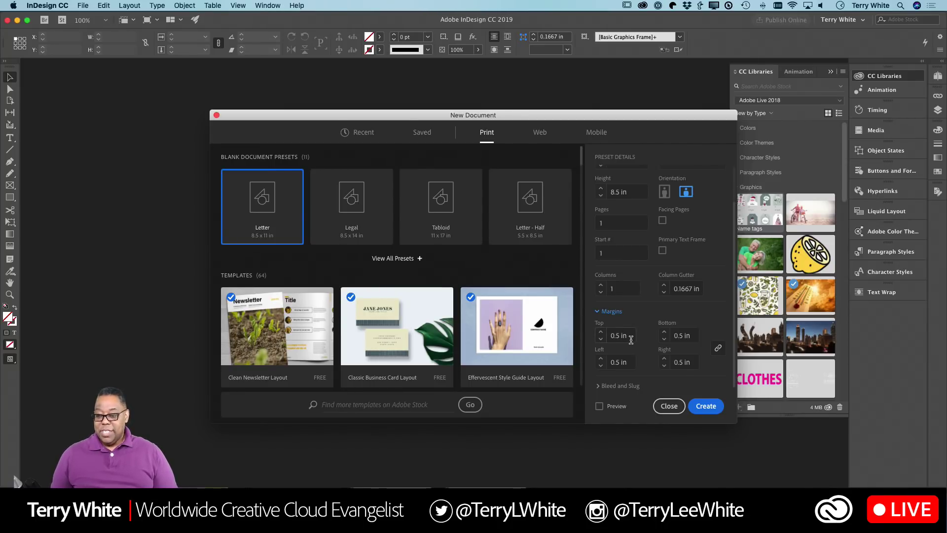
Set all margins to 0.25 in and create the blank document.
{"action": "left_click", "coordinate": [631, 336]}
{"action": "type", "text": ".25"}
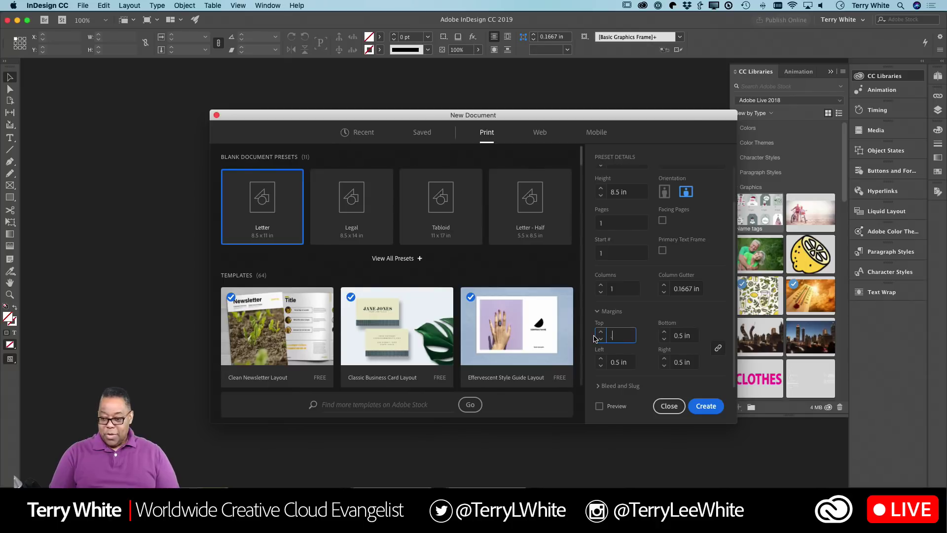
{"action": "key", "text": "Tab"}
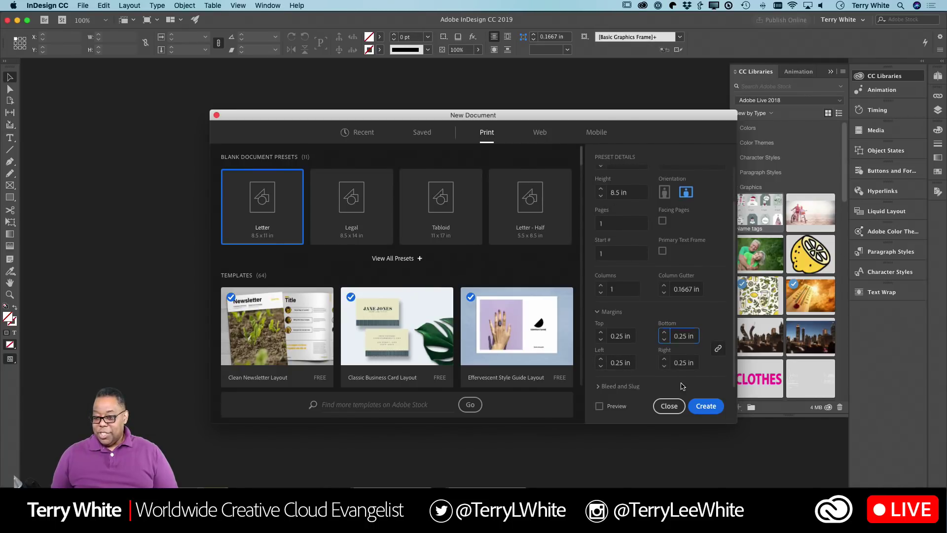
{"action": "left_click", "coordinate": [706, 406]}
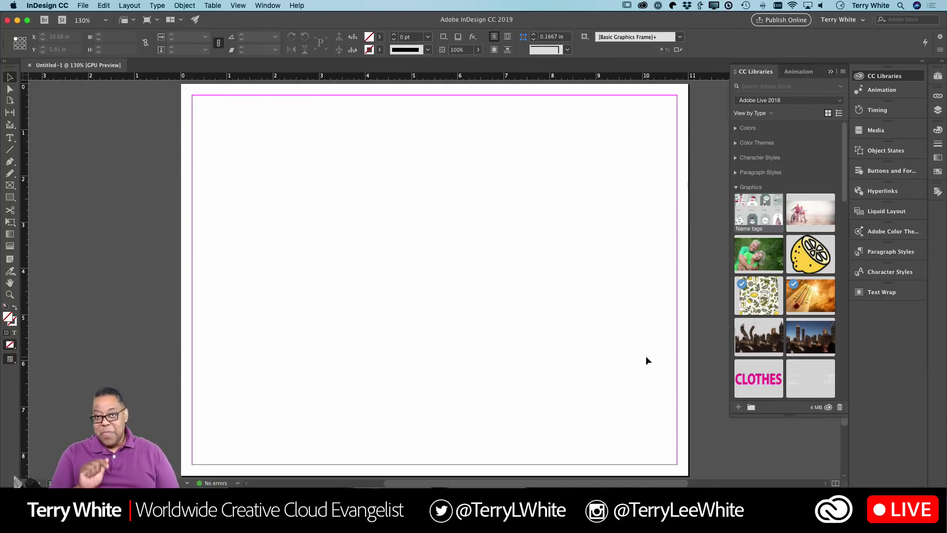
Place the Name tags library artwork onto the A-Master page.
{"action": "left_click", "coordinate": [938, 75]}
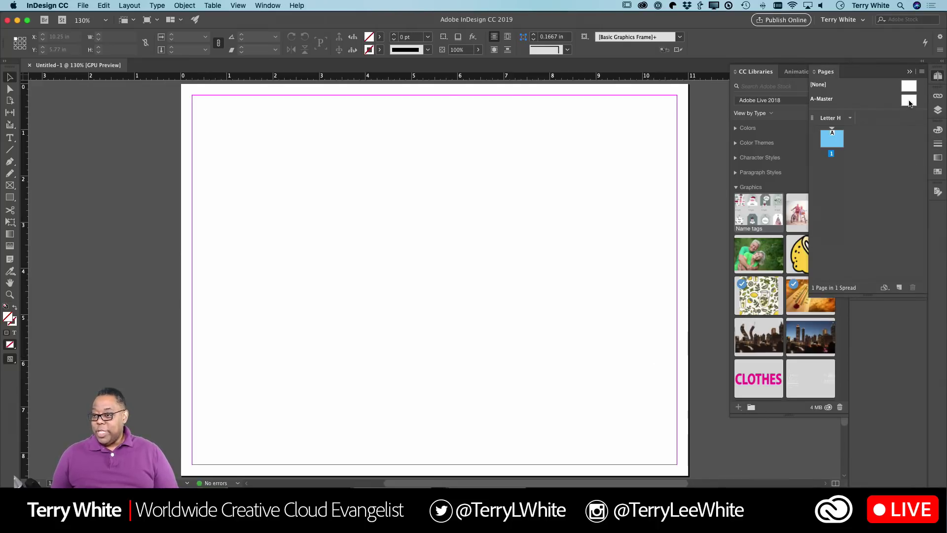
{"action": "double_click", "coordinate": [909, 102]}
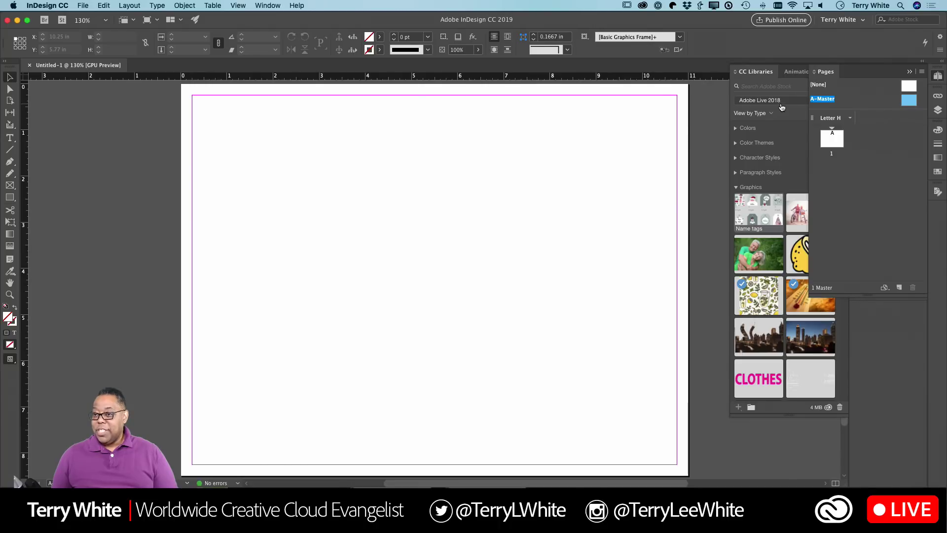
{"action": "left_click", "coordinate": [760, 213]}
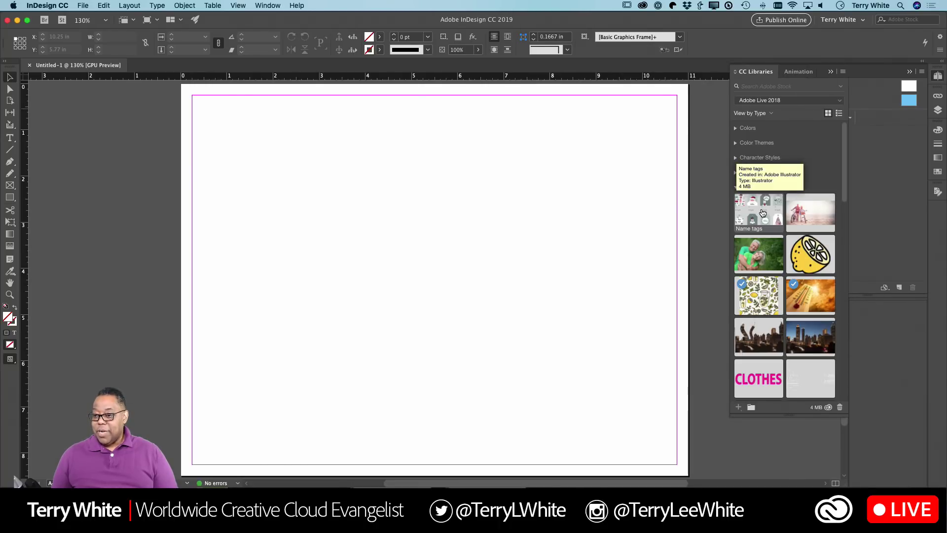
{"action": "left_click_drag", "start_coordinate": [760, 213], "coordinate": [665, 465]}
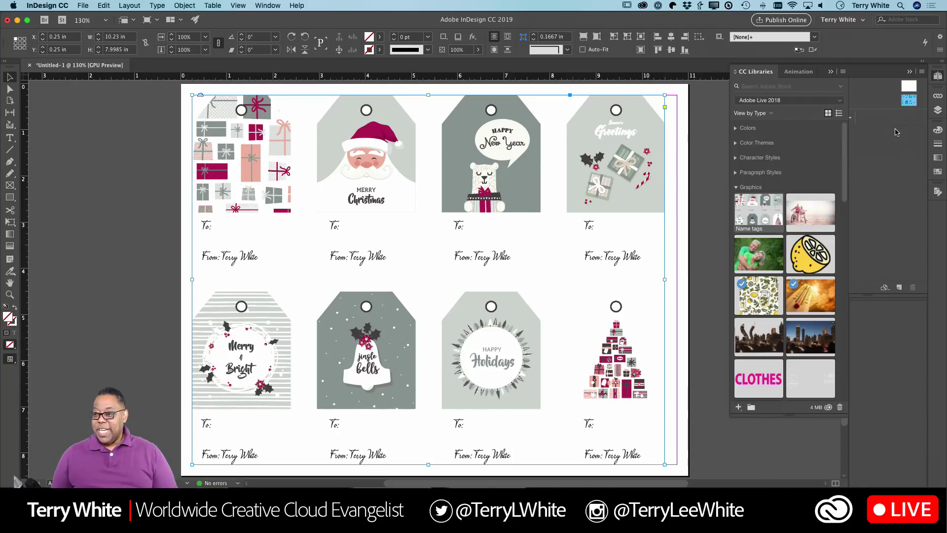
Apply A-Master to page 1 and return to editing the page.
{"action": "left_click", "coordinate": [907, 101]}
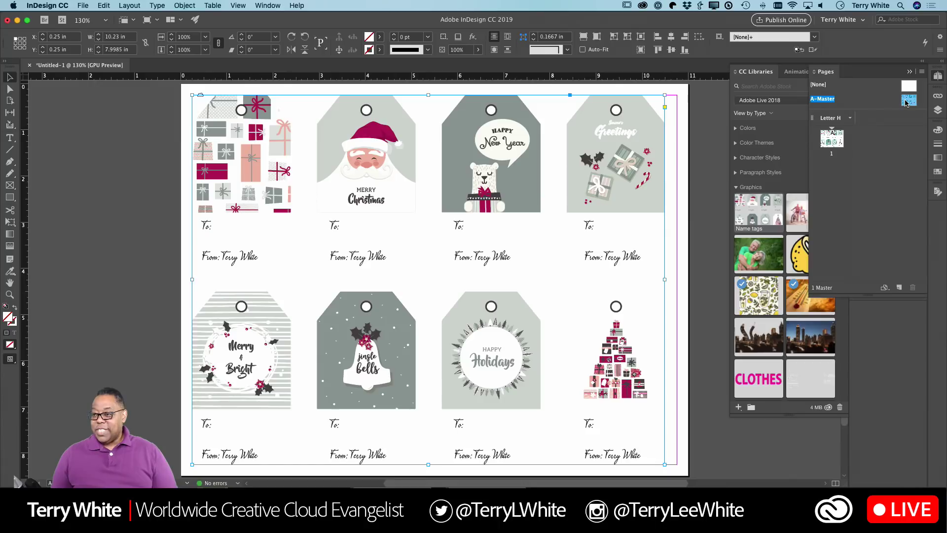
{"action": "left_click_drag", "start_coordinate": [906, 102], "coordinate": [828, 142]}
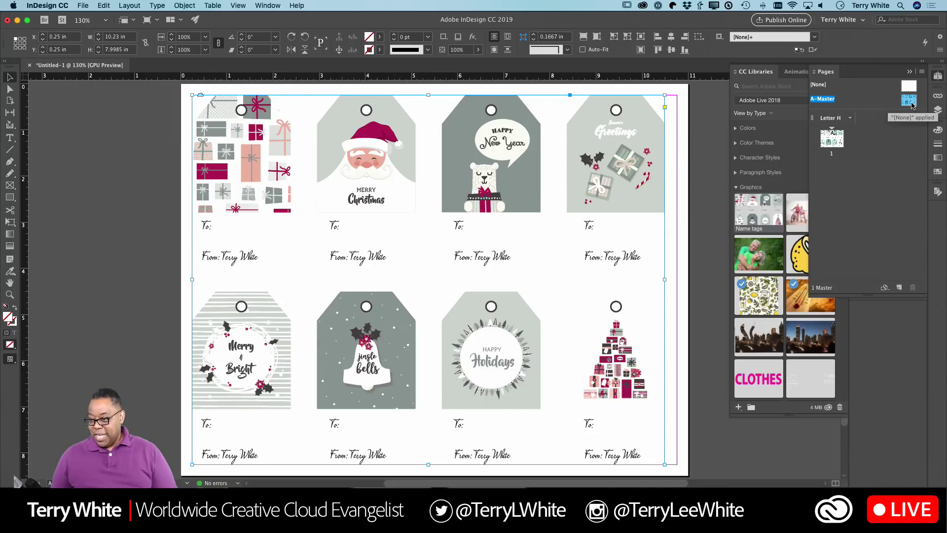
{"action": "left_click", "coordinate": [835, 144]}
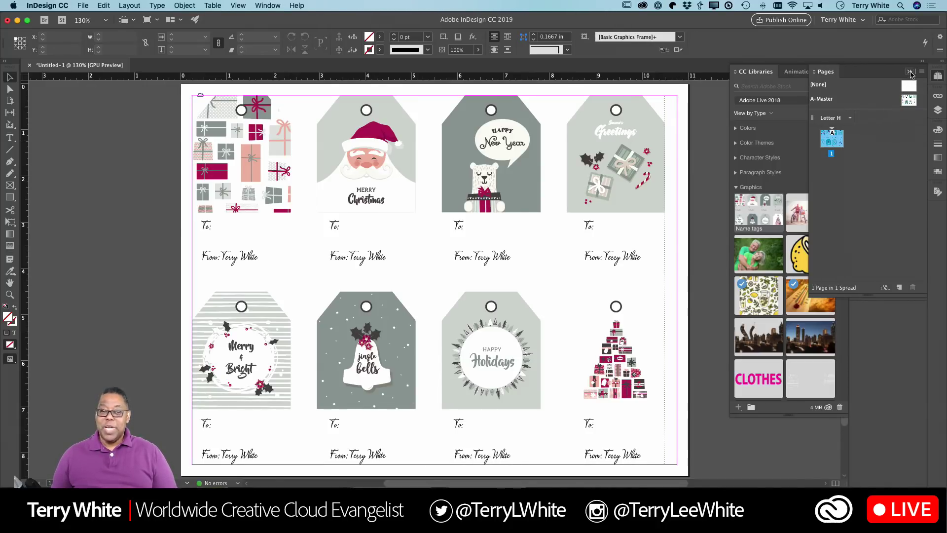
{"action": "left_click", "coordinate": [909, 72]}
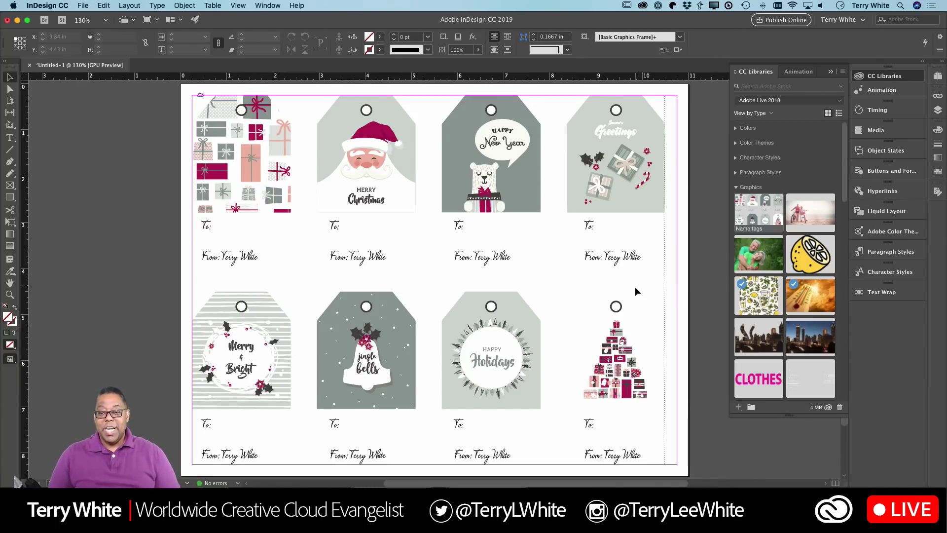
{"action": "left_click", "coordinate": [265, 5]}
{"action": "mouse_move", "coordinate": [338, 248]}
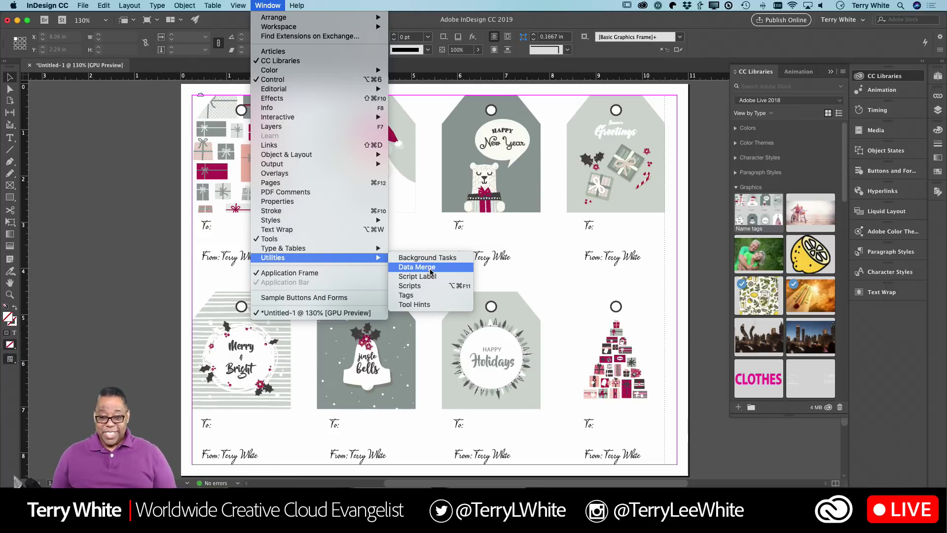
Float Data Merge as its own panel, close the Scripts group, and move it up.
{"action": "left_click", "coordinate": [430, 272]}
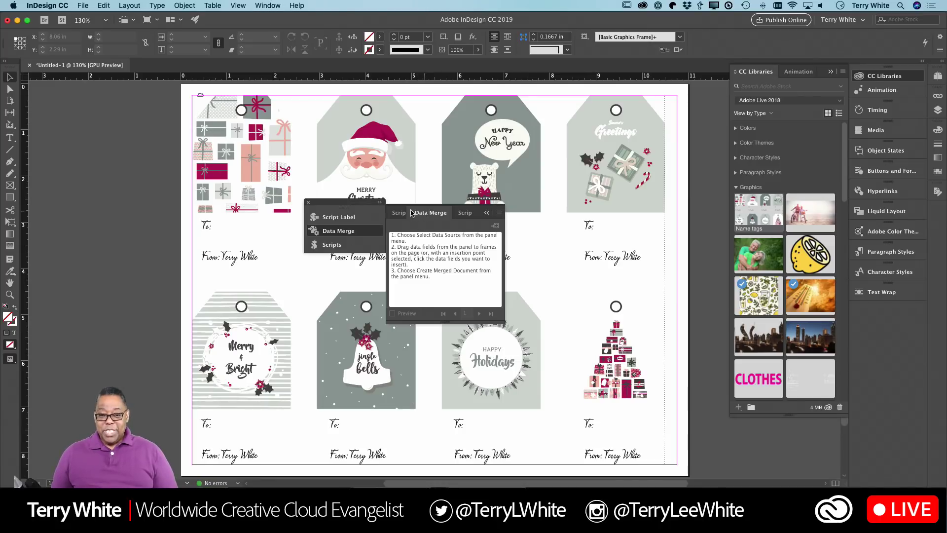
{"action": "left_click_drag", "start_coordinate": [428, 216], "coordinate": [95, 173]}
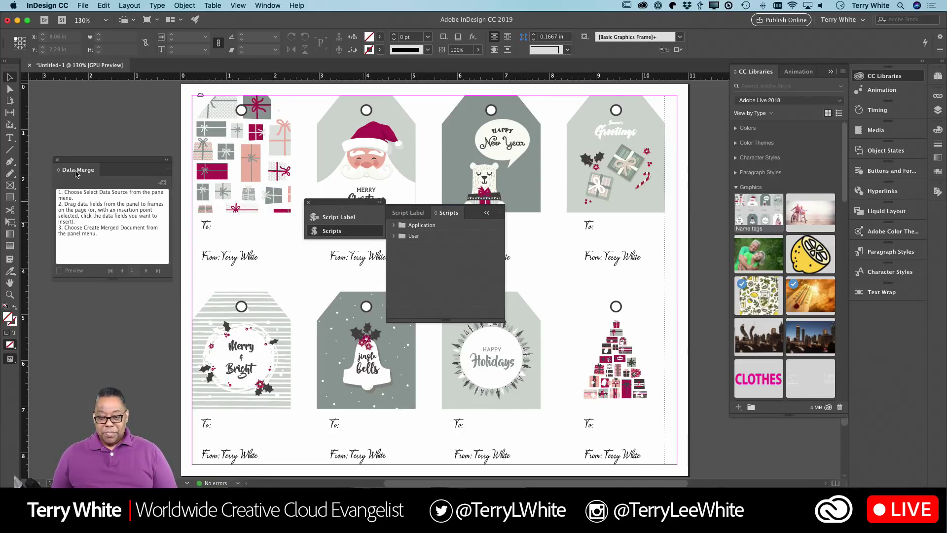
{"action": "left_click", "coordinate": [308, 202]}
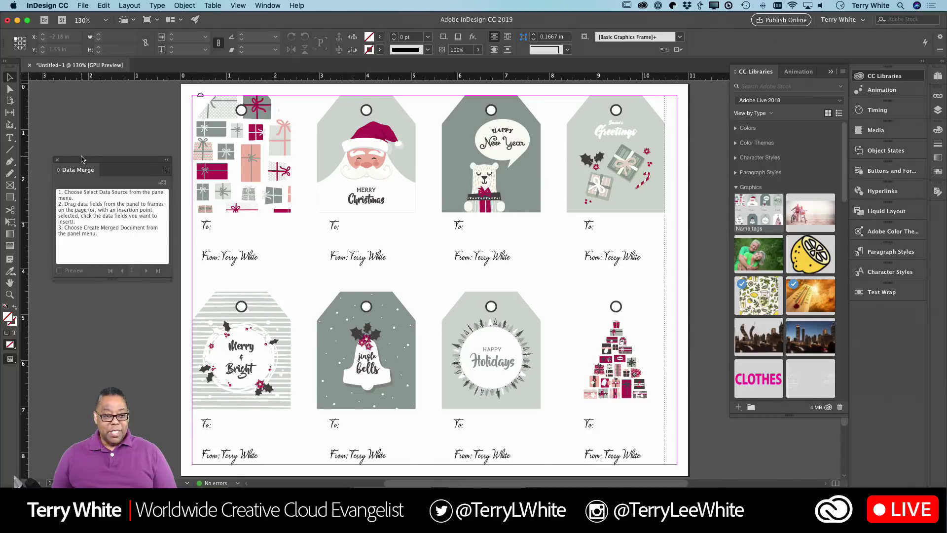
{"action": "left_click_drag", "start_coordinate": [84, 162], "coordinate": [65, 113]}
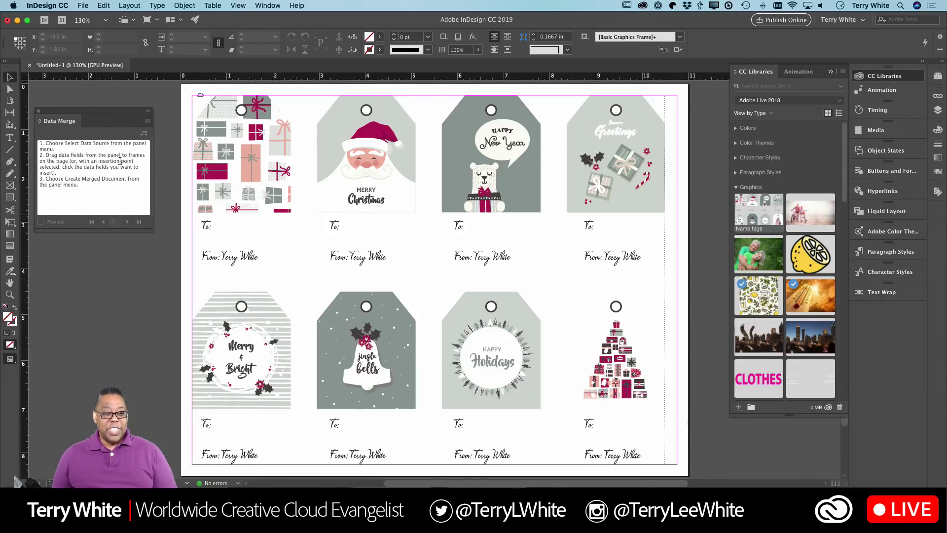
{"action": "left_click", "coordinate": [148, 122]}
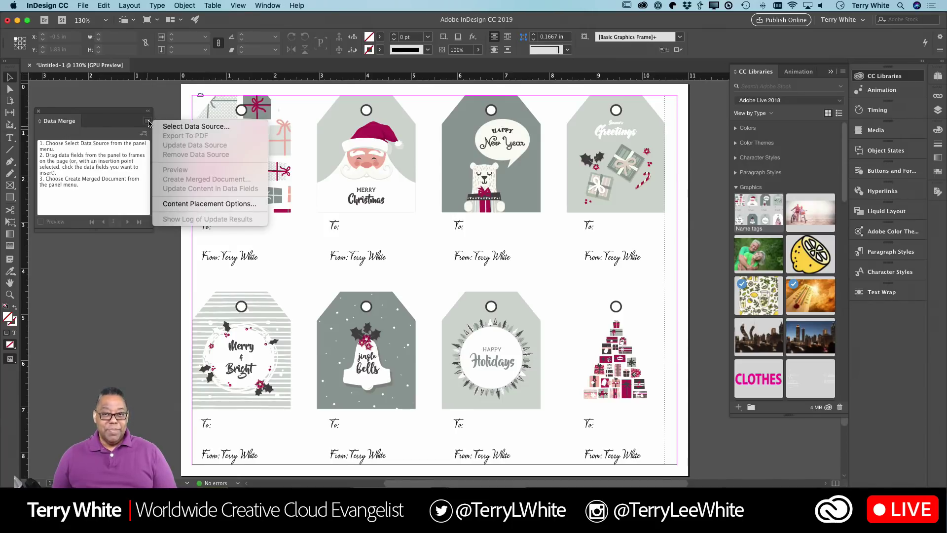
Load names2018.txt from the Holiday Gift Tags folder as the Data Merge source.
{"action": "left_click", "coordinate": [179, 129]}
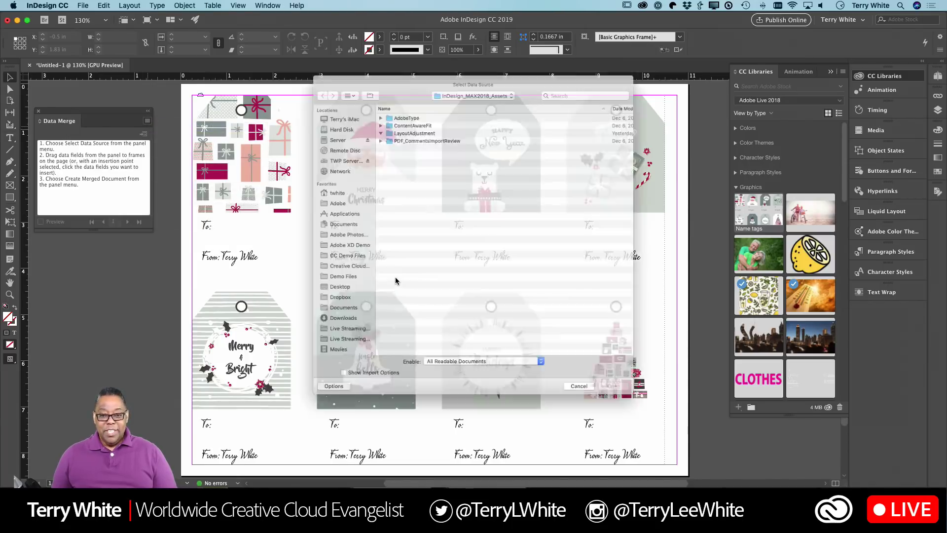
{"action": "left_click", "coordinate": [465, 64]}
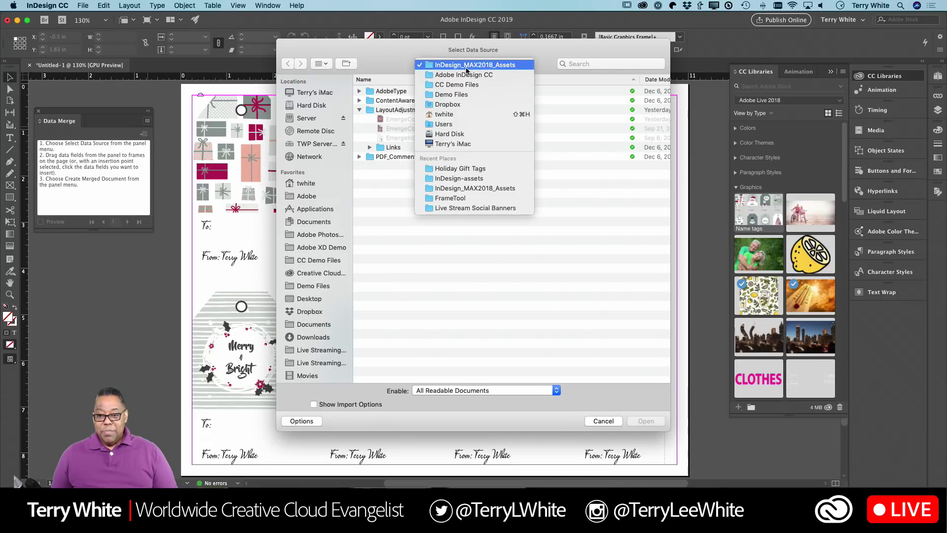
{"action": "left_click", "coordinate": [472, 168]}
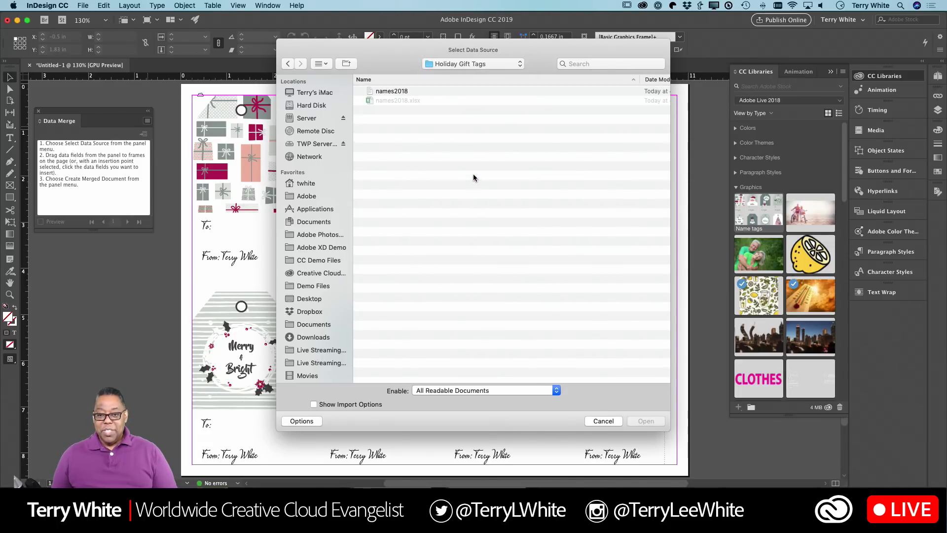
{"action": "left_click", "coordinate": [389, 91]}
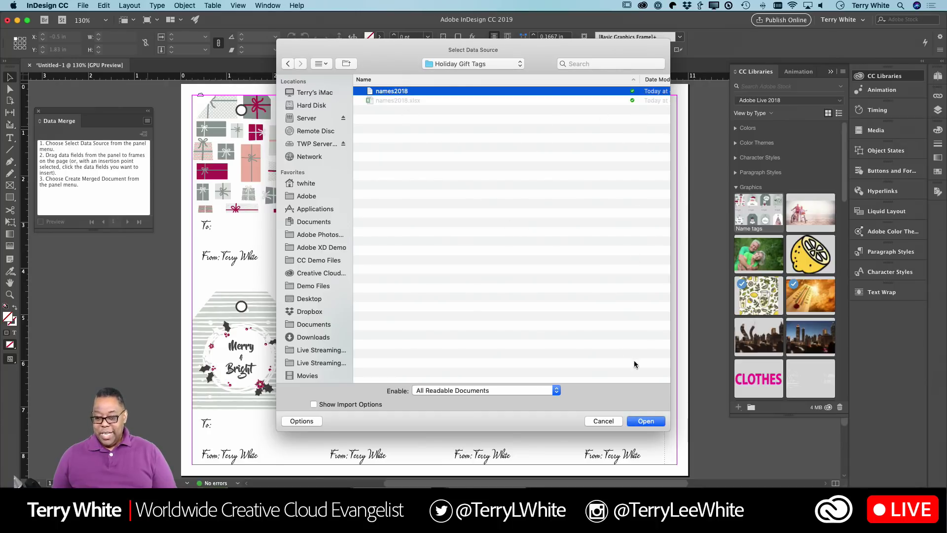
{"action": "left_click", "coordinate": [647, 423]}
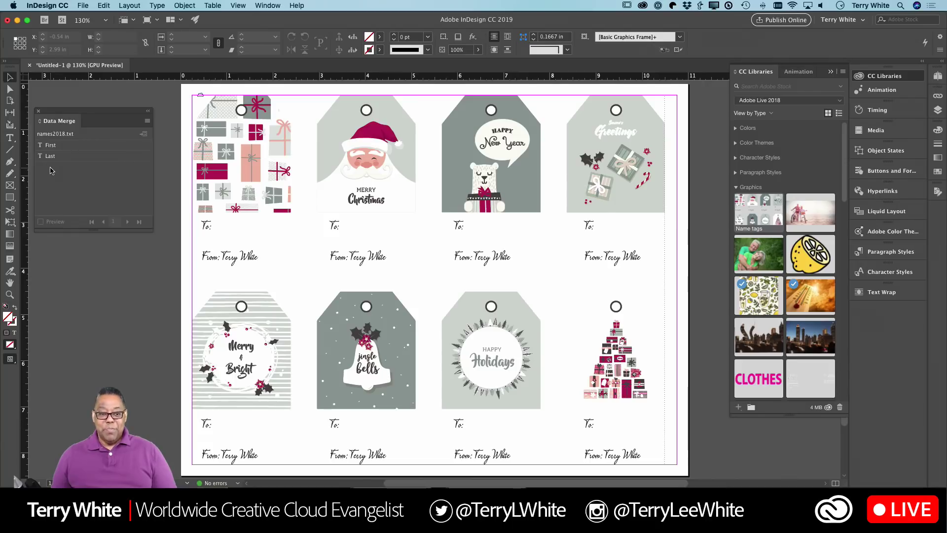
Draw a text frame beside the first tag's To: with <<First>> and <<Last>> on separate lines.
{"action": "left_click", "coordinate": [9, 138]}
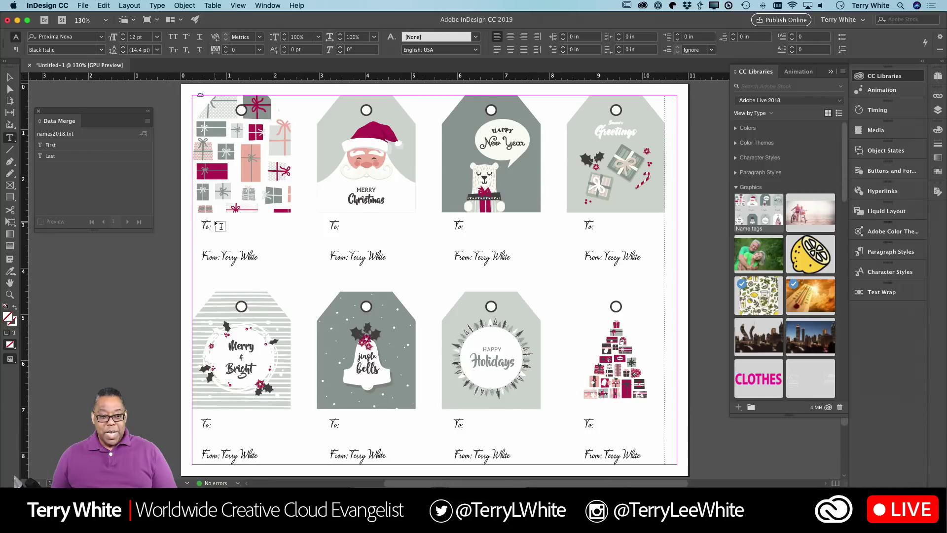
{"action": "left_click_drag", "start_coordinate": [214, 220], "coordinate": [278, 247]}
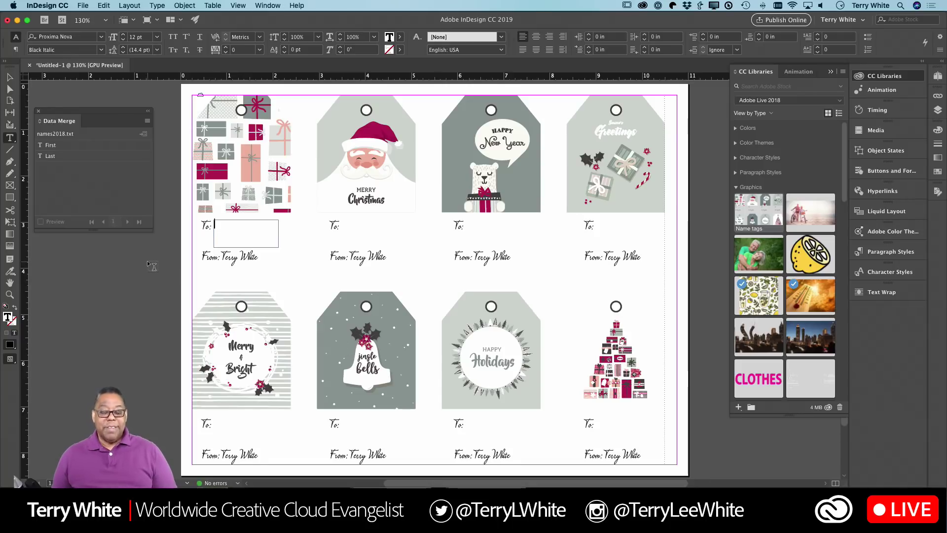
{"action": "left_click", "coordinate": [55, 145]}
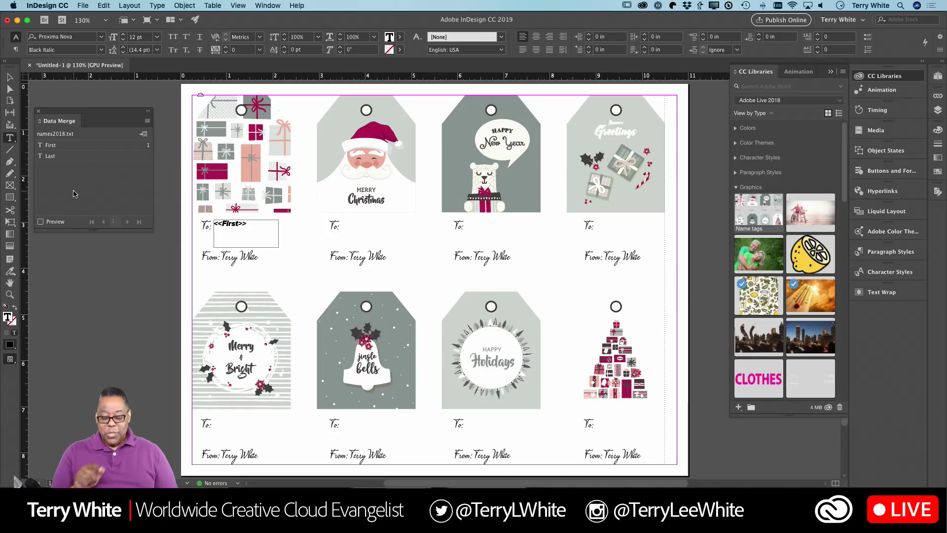
{"action": "key", "text": "Return"}
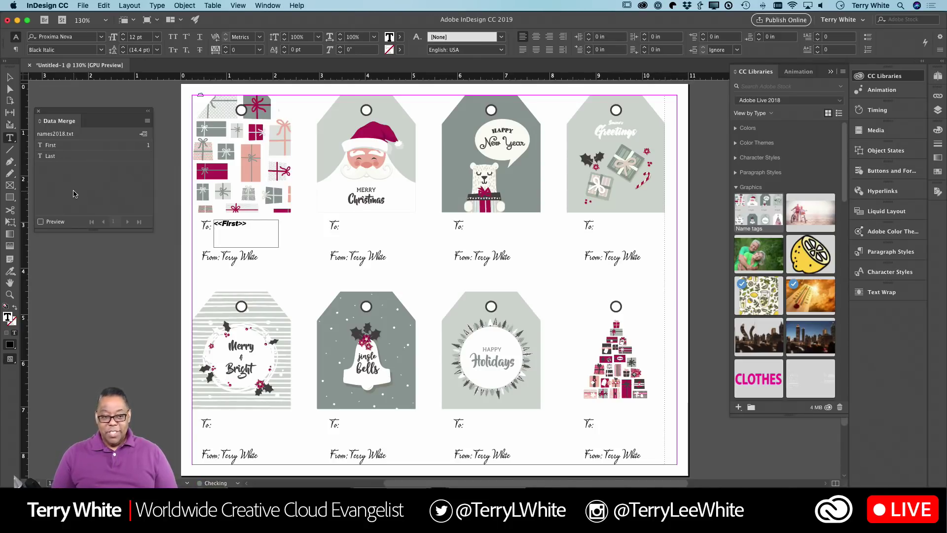
{"action": "left_click", "coordinate": [56, 156]}
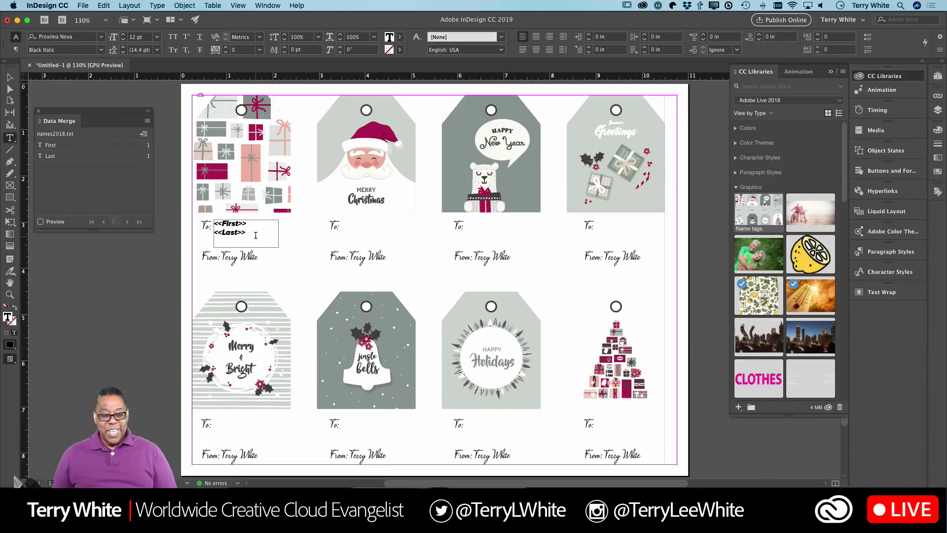
{"action": "key", "text": "super+a"}
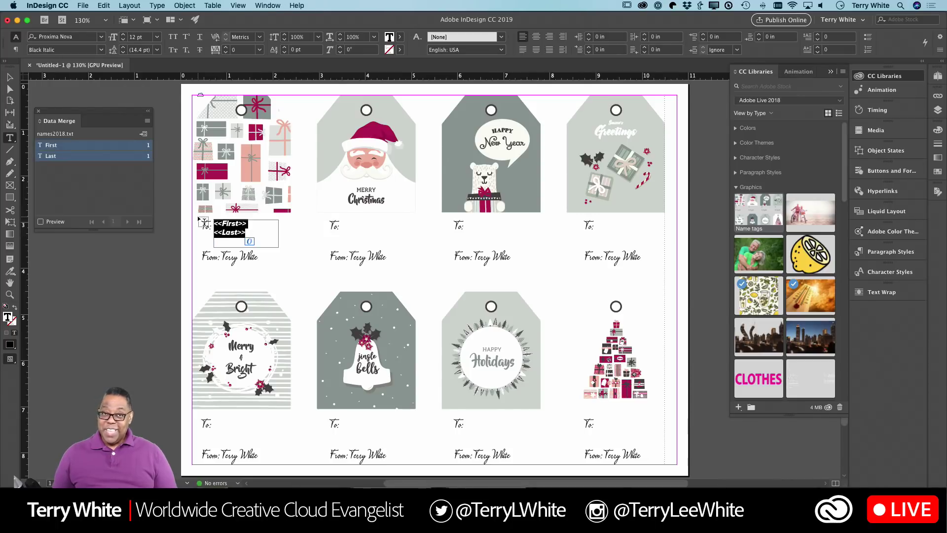
Set both merge fields in Lush and enlarge <<First>> to 24 pt.
{"action": "left_click", "coordinate": [74, 37]}
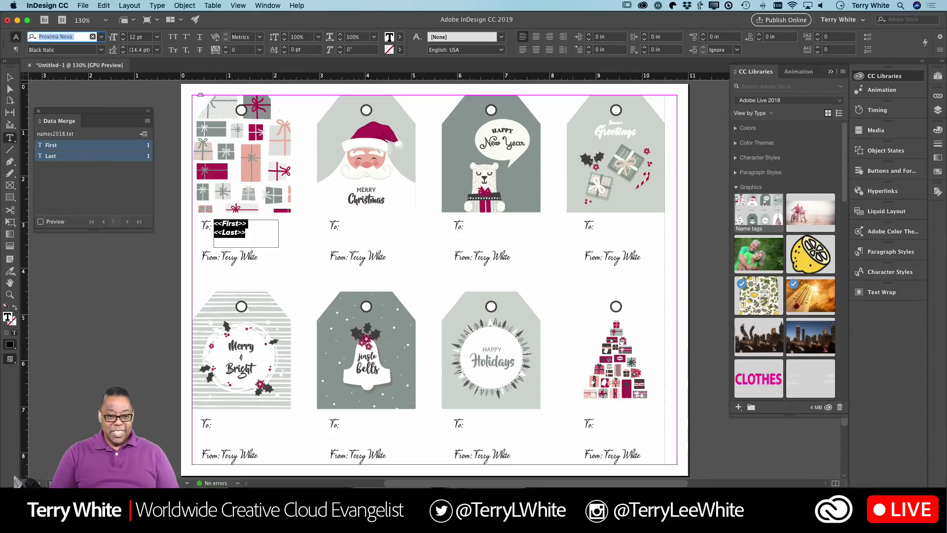
{"action": "type", "text": "lus"}
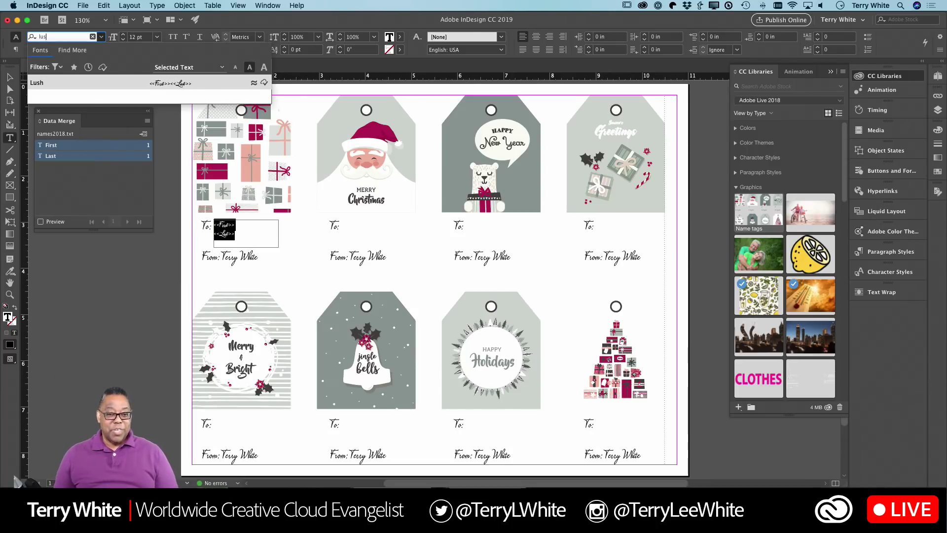
{"action": "left_click", "coordinate": [62, 87]}
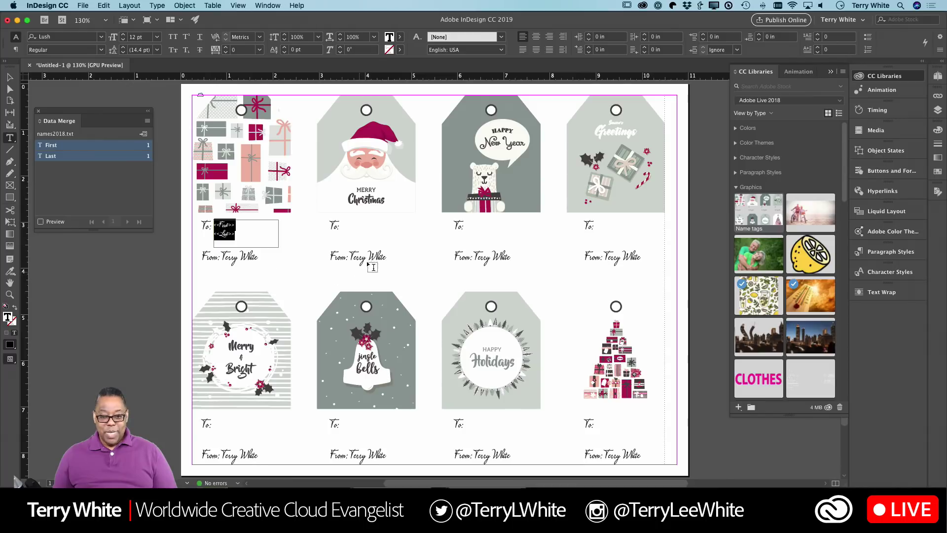
{"action": "left_click", "coordinate": [245, 231]}
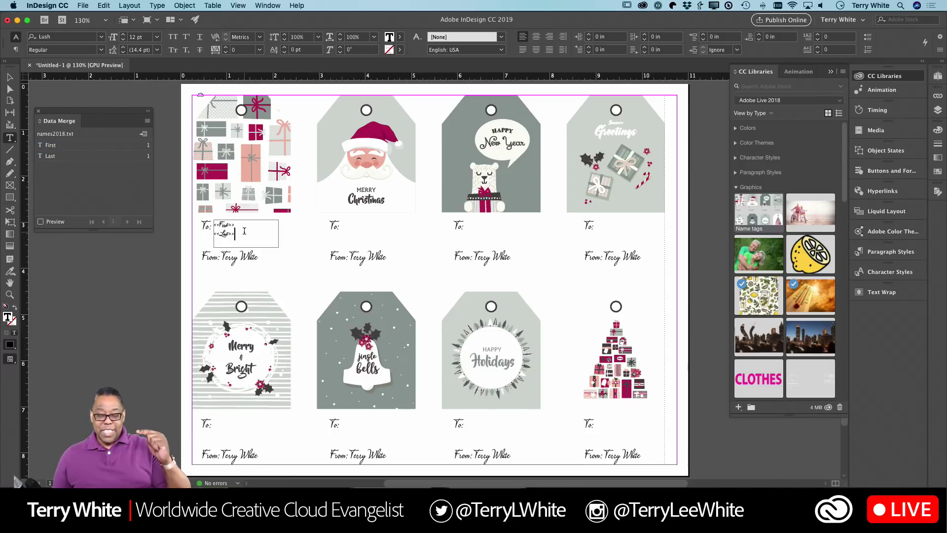
{"action": "left_click_drag", "start_coordinate": [234, 226], "coordinate": [213, 226]}
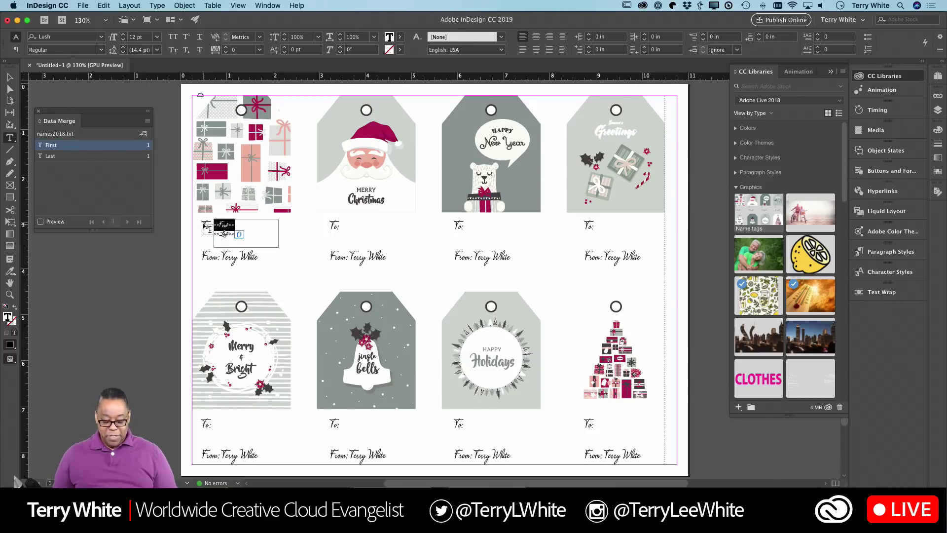
{"action": "key", "text": "super+shift+period"}
{"action": "key", "text": "super+shift+period"}
{"action": "key", "text": "super+shift+period"}
{"action": "key", "text": "super+shift+period"}
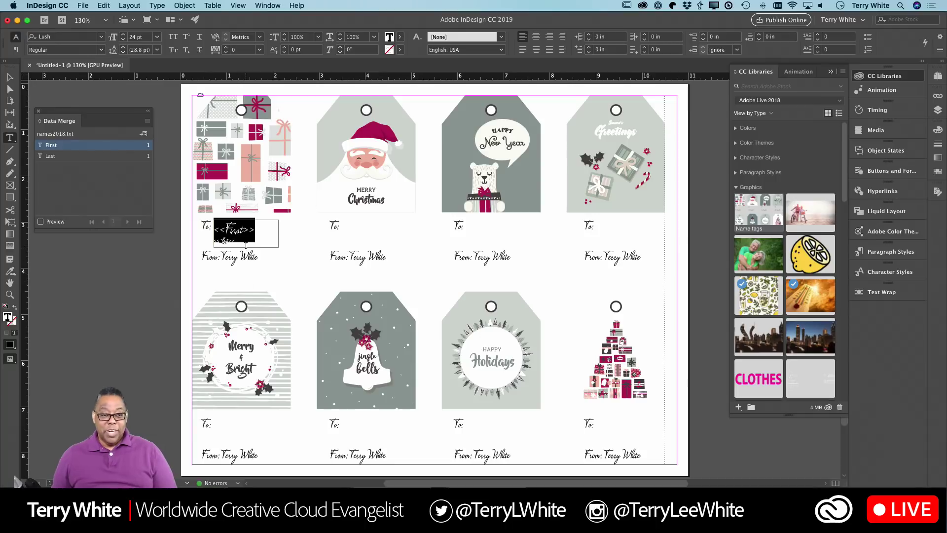
Choose Create Merged Document… from the Data Merge panel menu.
{"action": "left_click", "coordinate": [147, 122]}
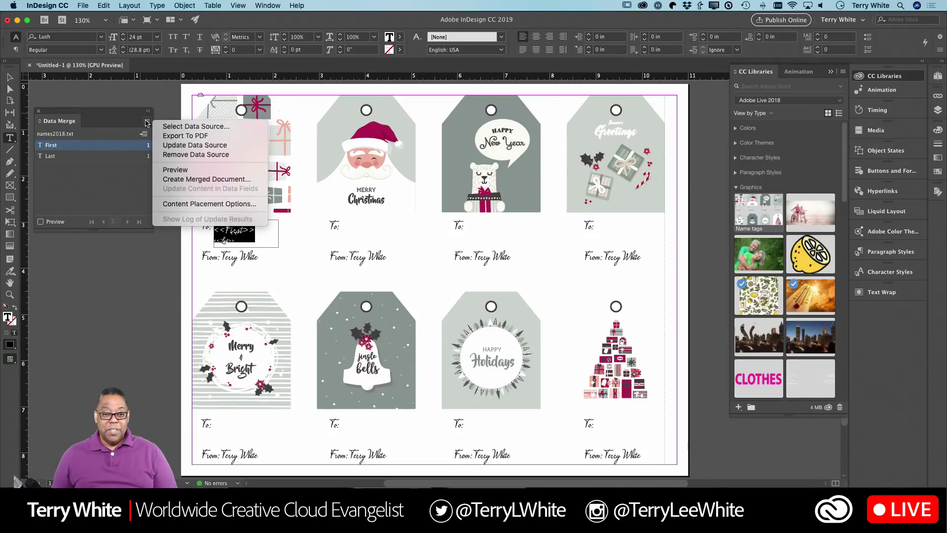
{"action": "left_click", "coordinate": [147, 122]}
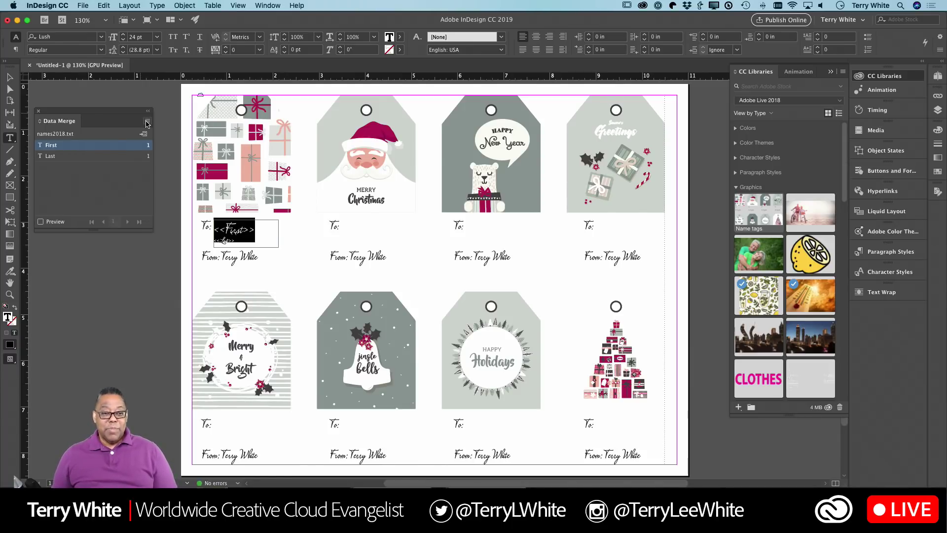
{"action": "left_click", "coordinate": [147, 122]}
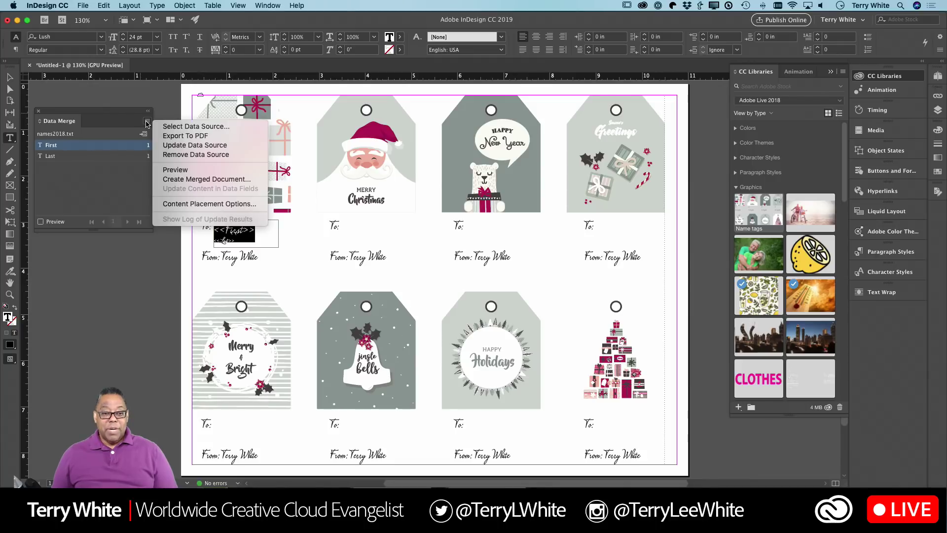
{"action": "left_click", "coordinate": [199, 180]}
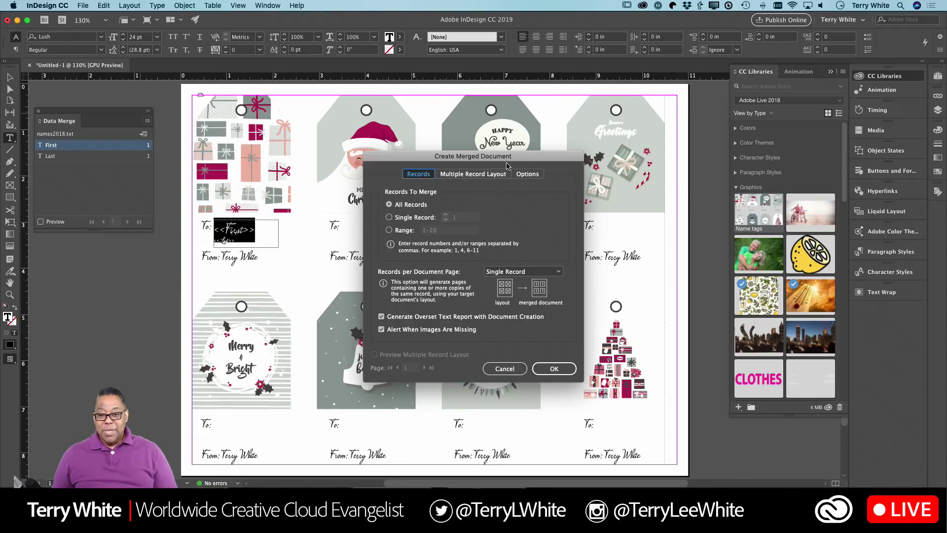
Set Records per Document Page to Multiple Records and enable Preview Multiple Record Layout.
{"action": "left_click_drag", "start_coordinate": [507, 166], "coordinate": [596, 113]}
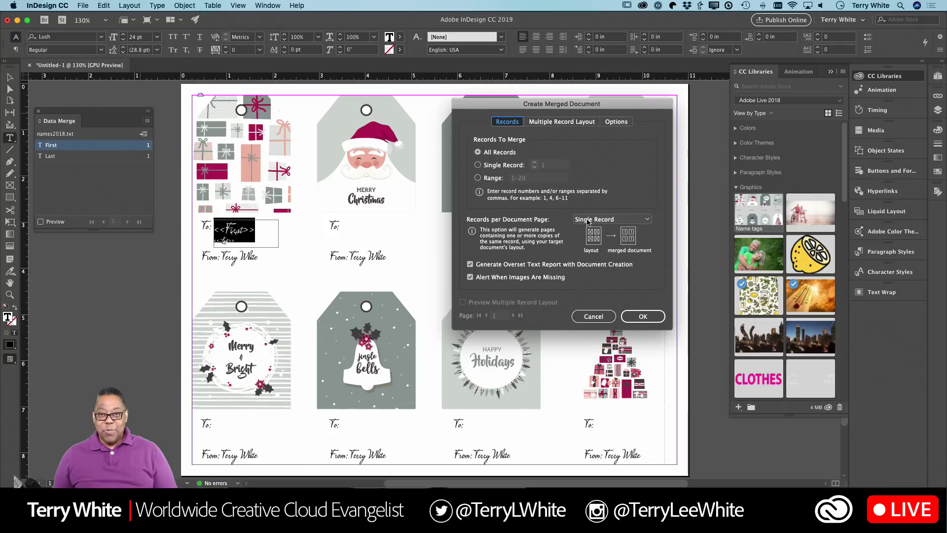
{"action": "left_click", "coordinate": [587, 221]}
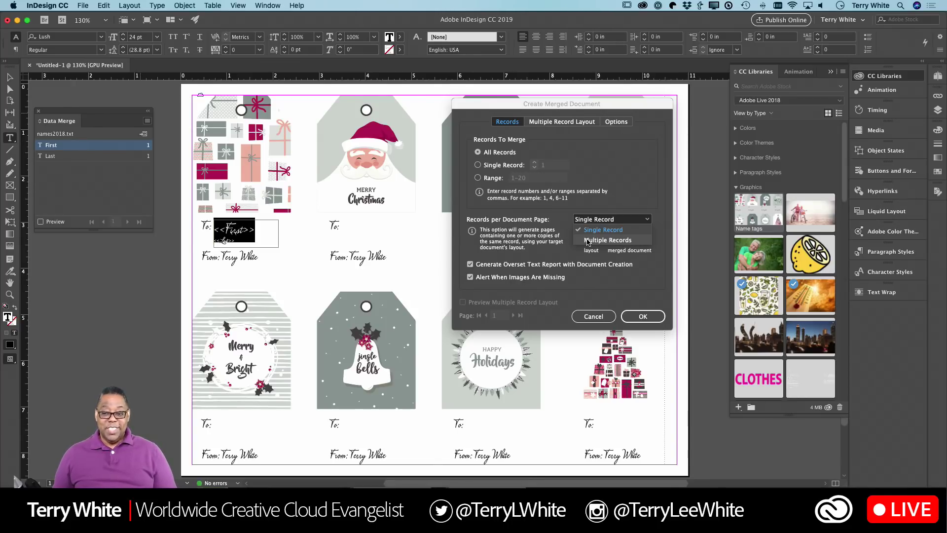
{"action": "left_click", "coordinate": [587, 241]}
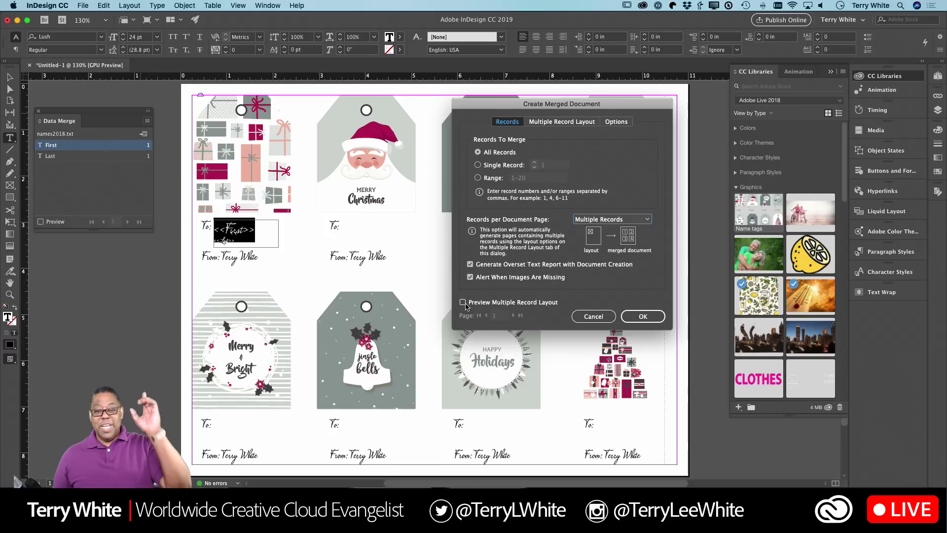
{"action": "left_click", "coordinate": [463, 302]}
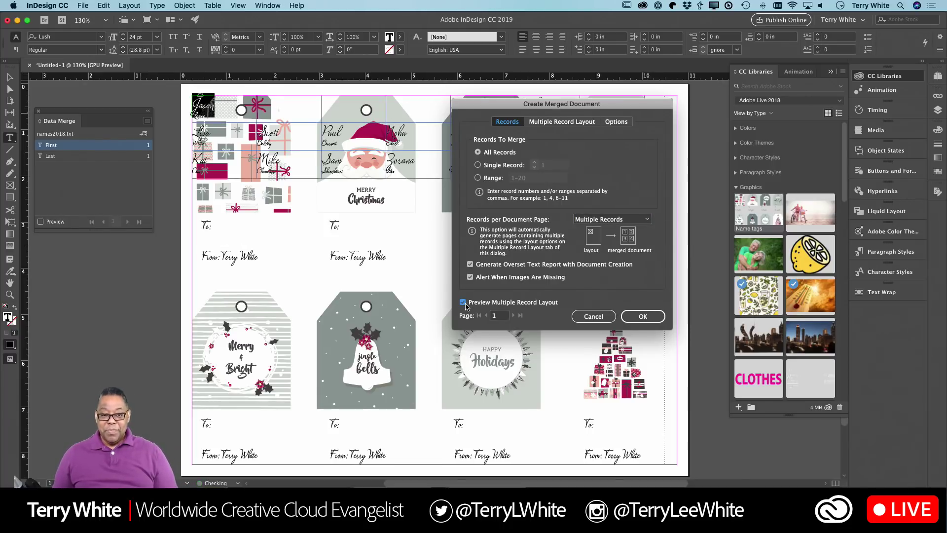
{"action": "left_click_drag", "start_coordinate": [555, 106], "coordinate": [496, 258]}
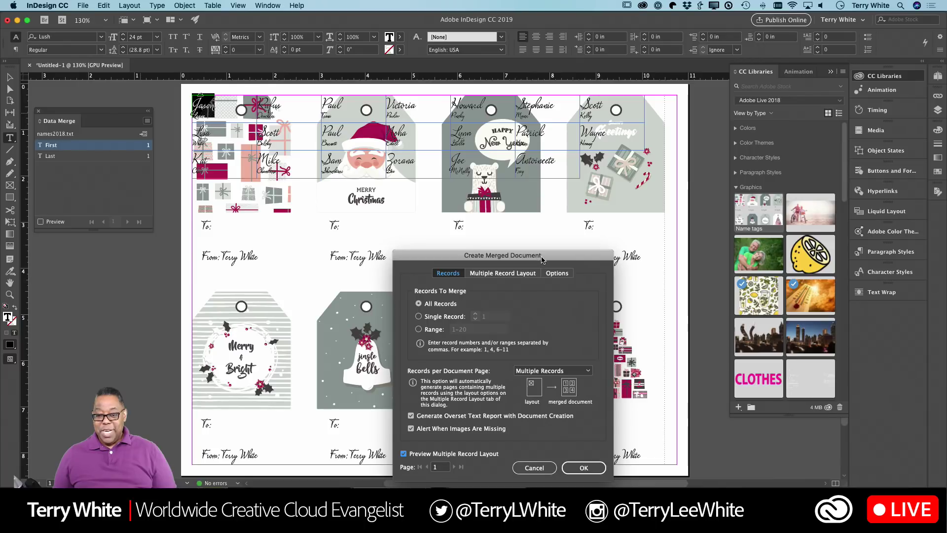
{"action": "left_click_drag", "start_coordinate": [542, 260], "coordinate": [676, 156]}
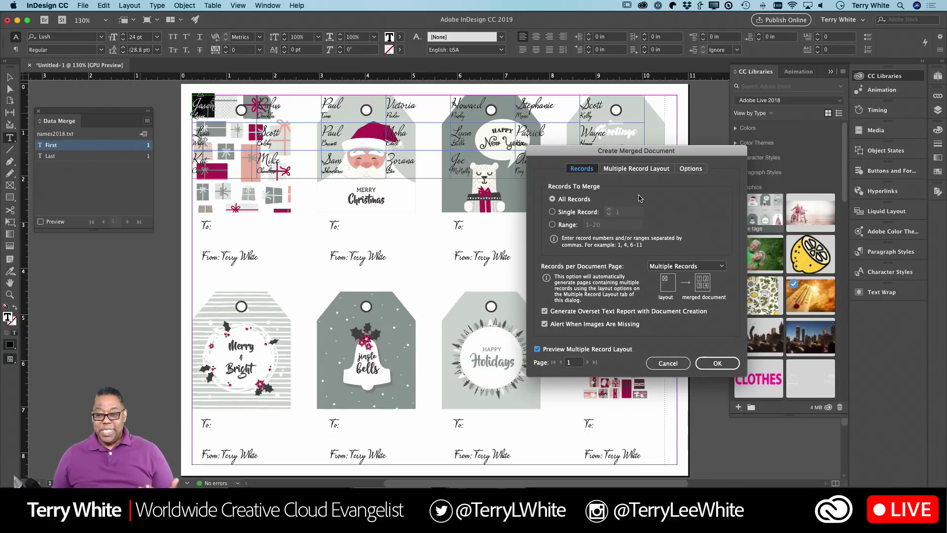
On the Multiple Record Layout tab, set the top margin to 0.25 in and unlink the margins.
{"action": "left_click", "coordinate": [633, 169]}
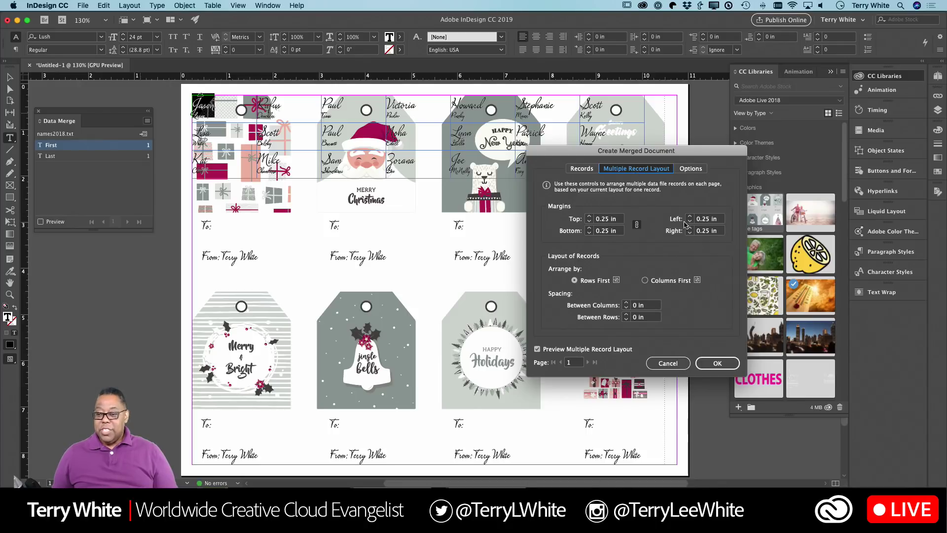
{"action": "double_click", "coordinate": [607, 219]}
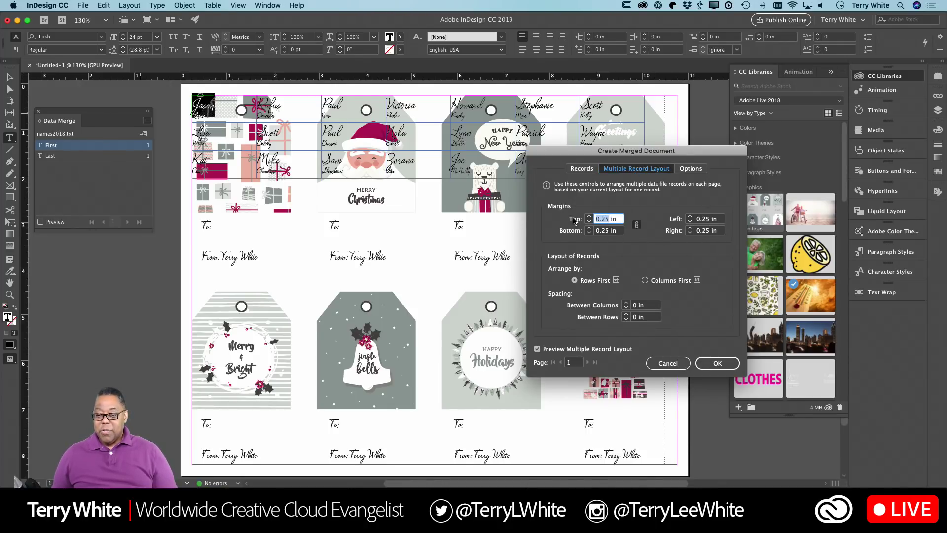
{"action": "type", "text": "3"}
{"action": "key", "text": "Tab"}
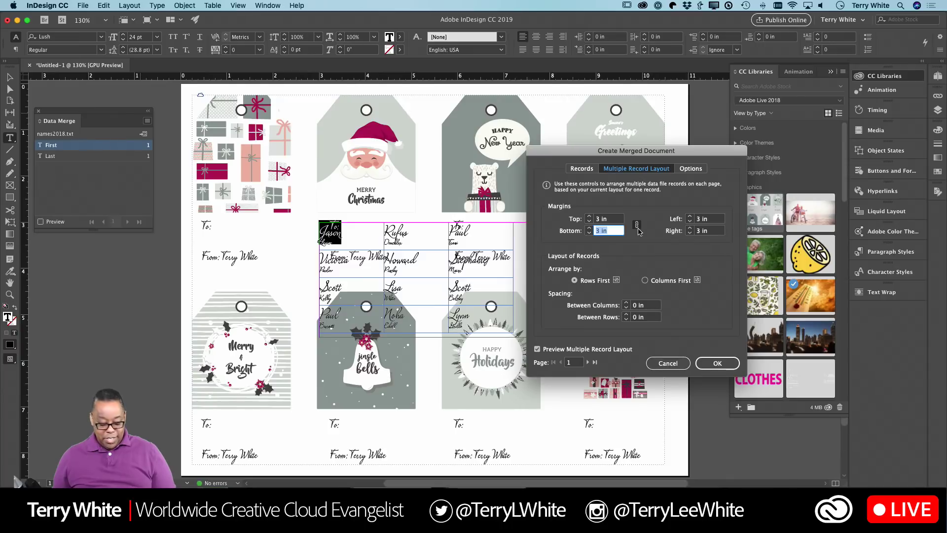
{"action": "key", "text": "shift+Tab"}
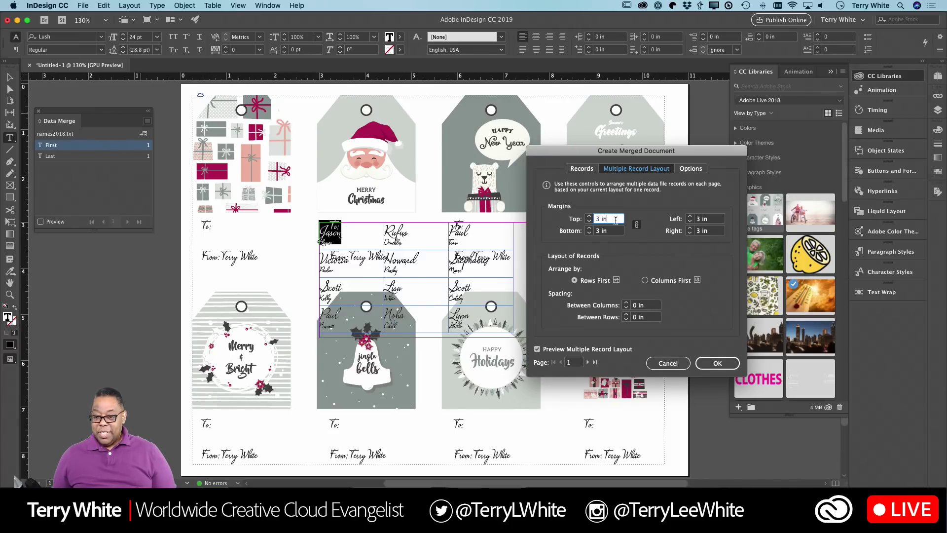
{"action": "type", "text": ".25"}
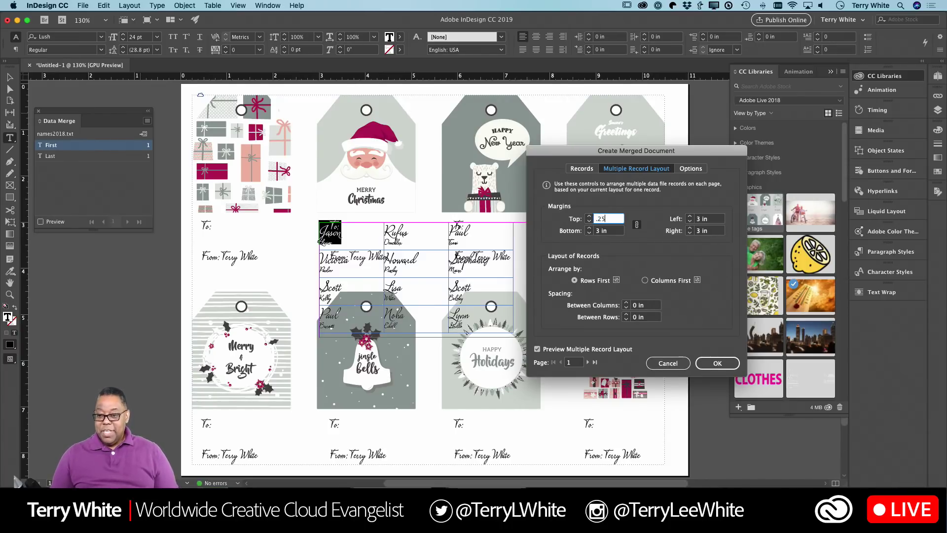
{"action": "key", "text": "Tab"}
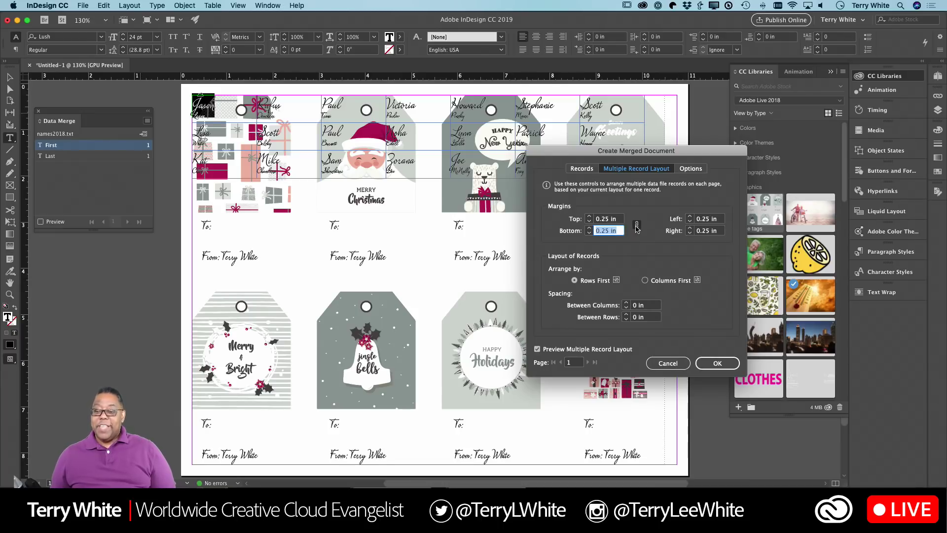
{"action": "left_click", "coordinate": [636, 226]}
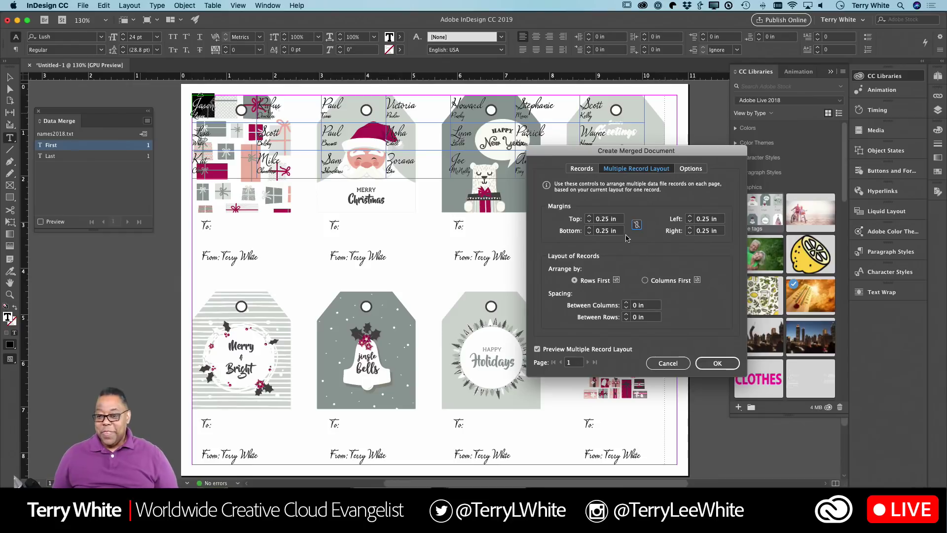
Set the multiple-record margins to Top 3 in and Left 0.75 in.
{"action": "left_click", "coordinate": [613, 219]}
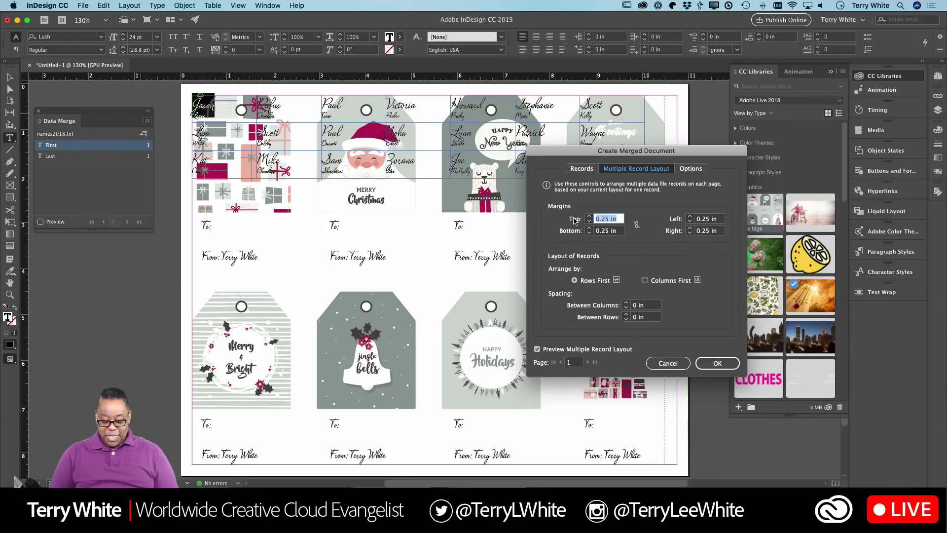
{"action": "type", "text": "3"}
{"action": "key", "text": "Tab"}
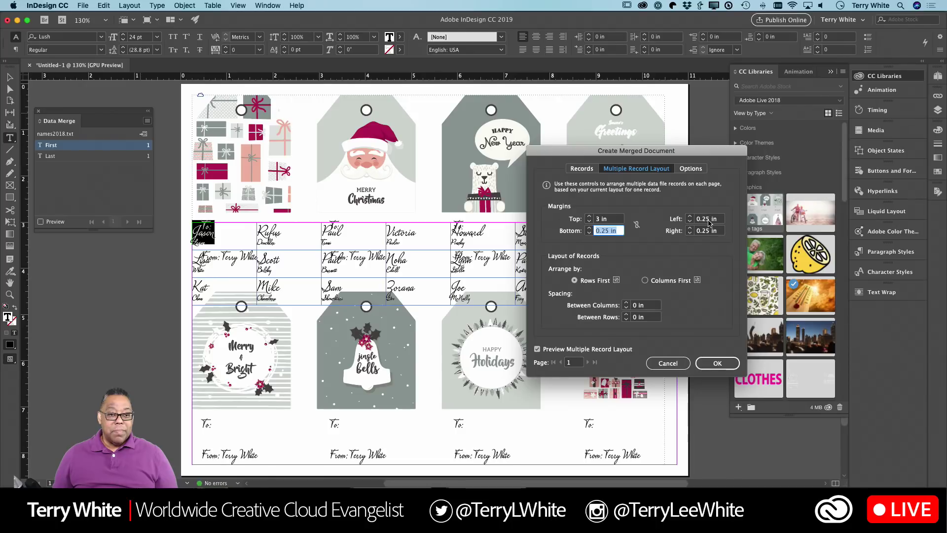
{"action": "key", "text": "Tab"}
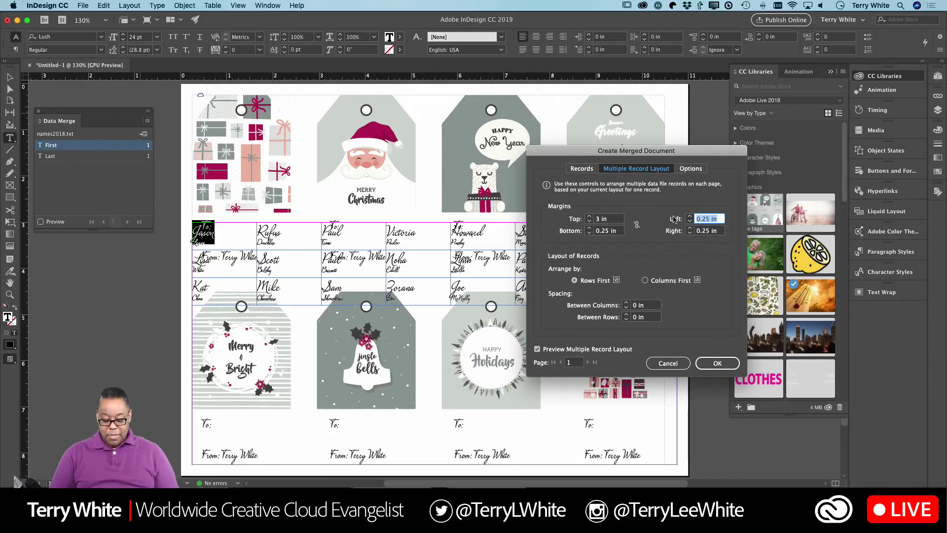
{"action": "type", "text": ".75"}
{"action": "key", "text": "Tab"}
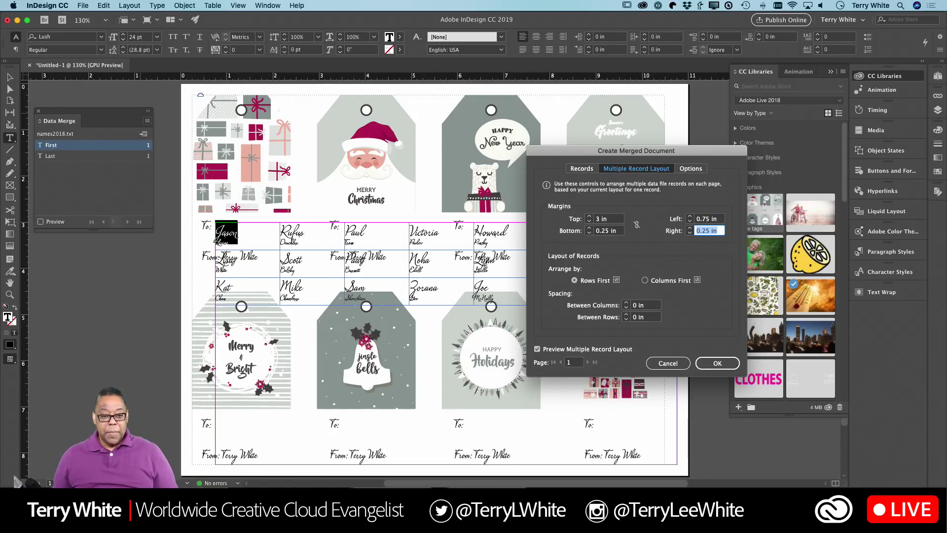
Nudge the Left margin down to 0.6875 in and the Top margin to 2.9375 in.
{"action": "left_click", "coordinate": [689, 222]}
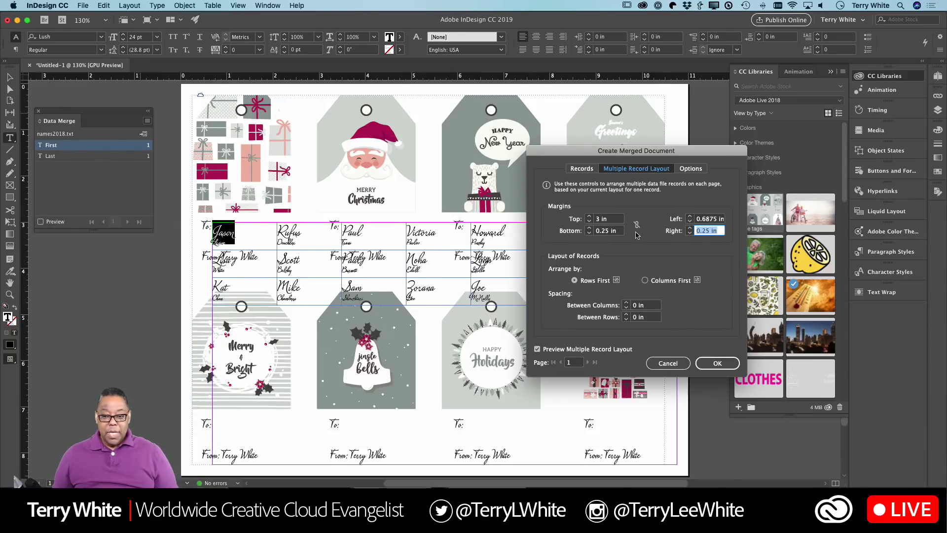
{"action": "left_click", "coordinate": [589, 221]}
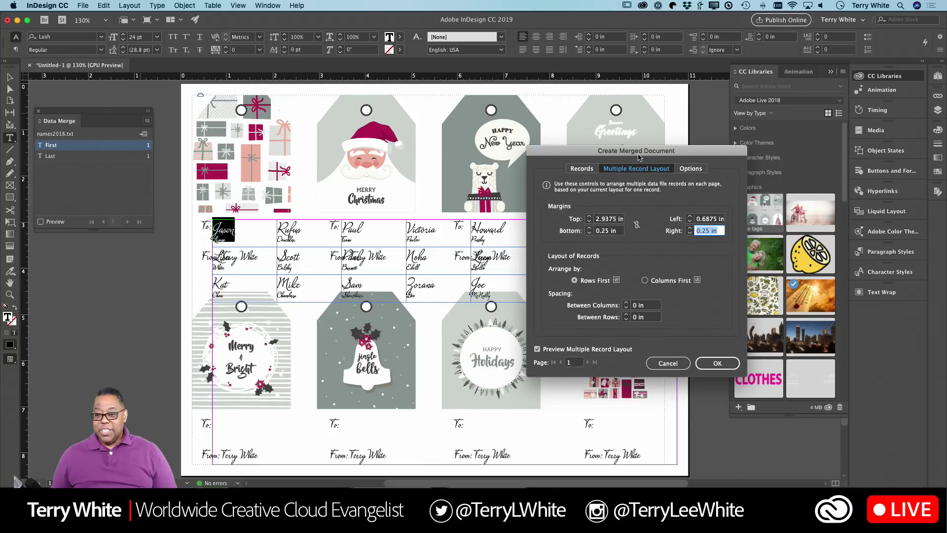
{"action": "left_click_drag", "start_coordinate": [639, 157], "coordinate": [674, 108]}
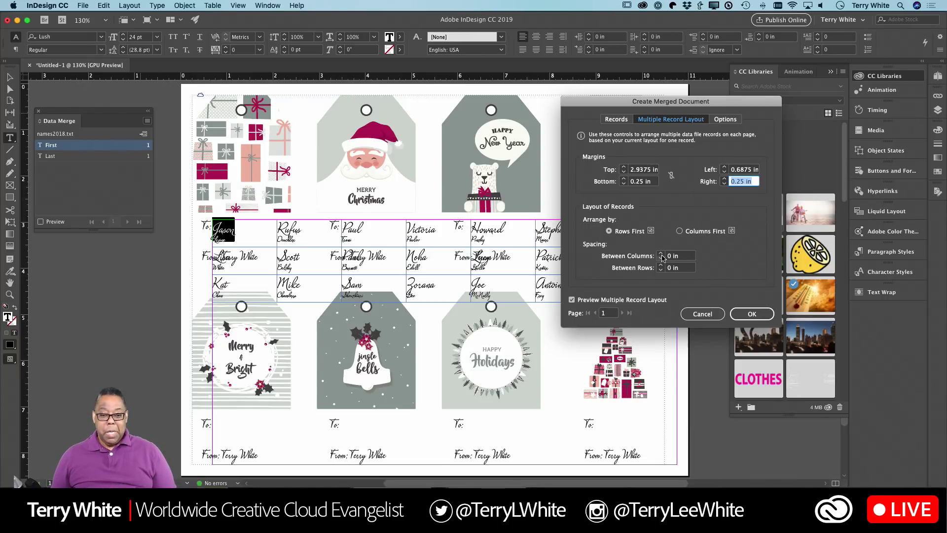
Raise the Between Columns spacing to 1.4375 in, then step it back to 1.375 in.
{"action": "left_click", "coordinate": [660, 253]}
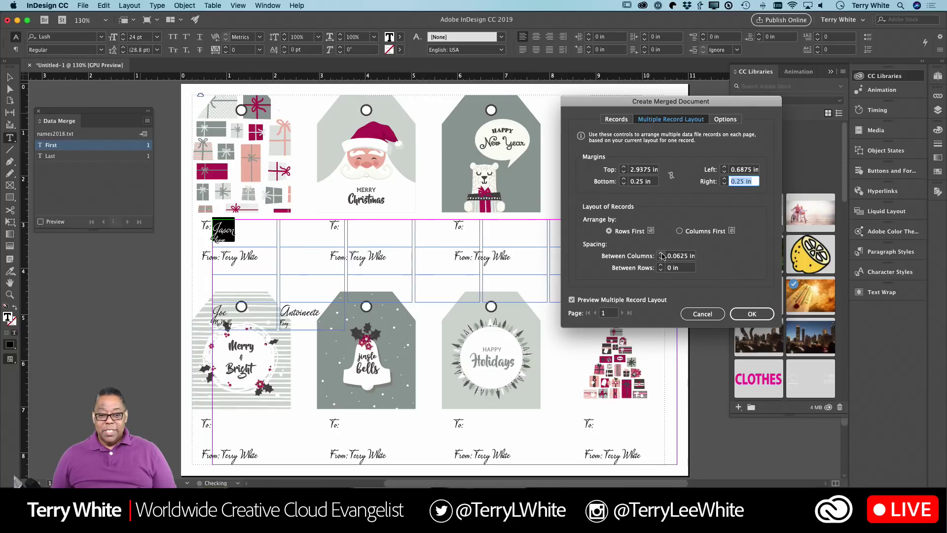
{"action": "left_click", "coordinate": [661, 253]}
{"action": "left_click", "coordinate": [661, 253]}
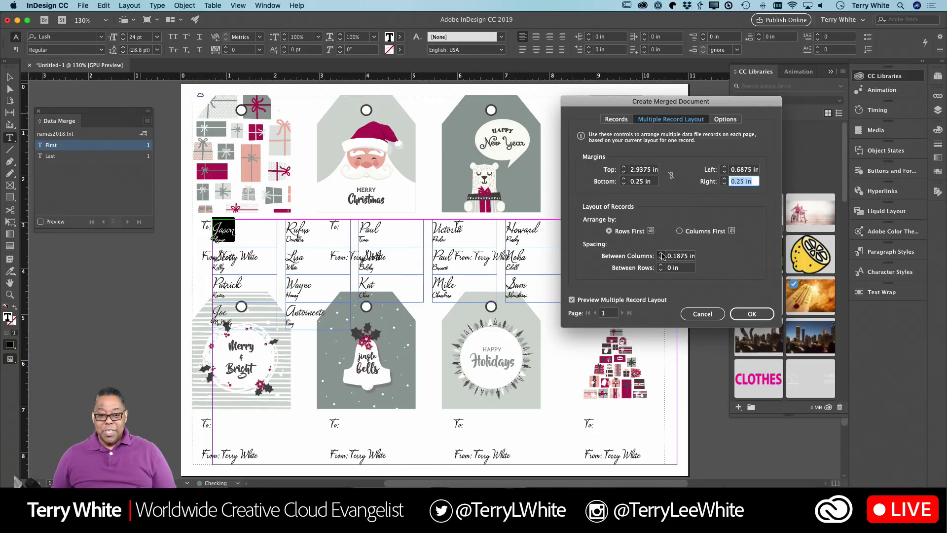
{"action": "left_click", "coordinate": [660, 253]}
{"action": "left_click", "coordinate": [660, 253]}
{"action": "left_click", "coordinate": [660, 253]}
{"action": "left_click", "coordinate": [661, 254]}
{"action": "left_click", "coordinate": [661, 253]}
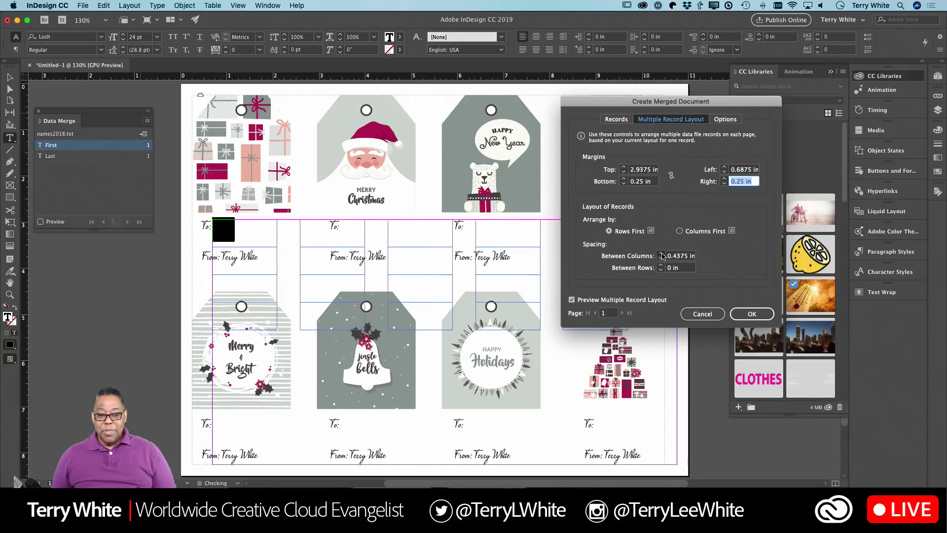
{"action": "left_click", "coordinate": [661, 254]}
{"action": "left_click", "coordinate": [661, 253]}
{"action": "left_click", "coordinate": [661, 253]}
{"action": "left_click", "coordinate": [661, 254]}
{"action": "left_click", "coordinate": [661, 254]}
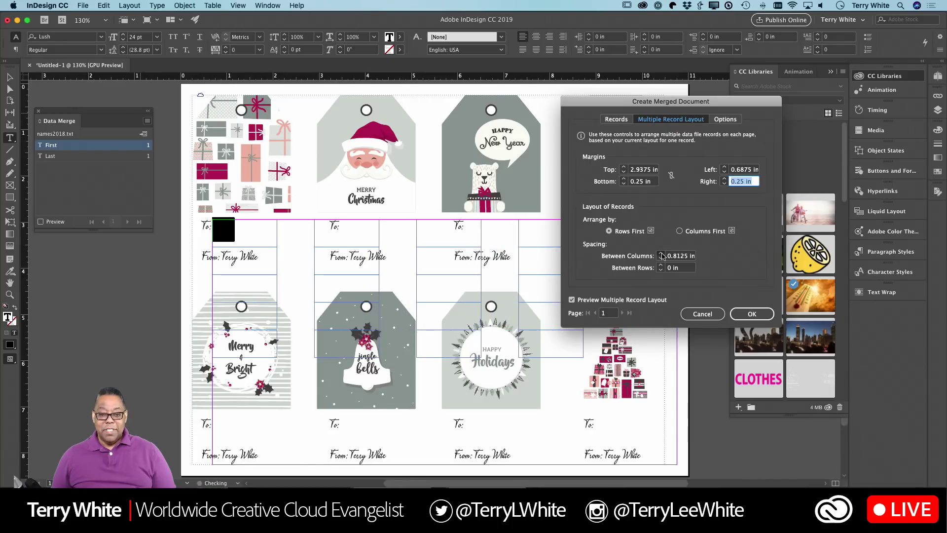
{"action": "left_click", "coordinate": [660, 254]}
{"action": "left_click", "coordinate": [661, 253]}
{"action": "left_click", "coordinate": [661, 254]}
{"action": "left_click", "coordinate": [661, 253]}
{"action": "left_click", "coordinate": [661, 254]}
{"action": "left_click", "coordinate": [661, 254]}
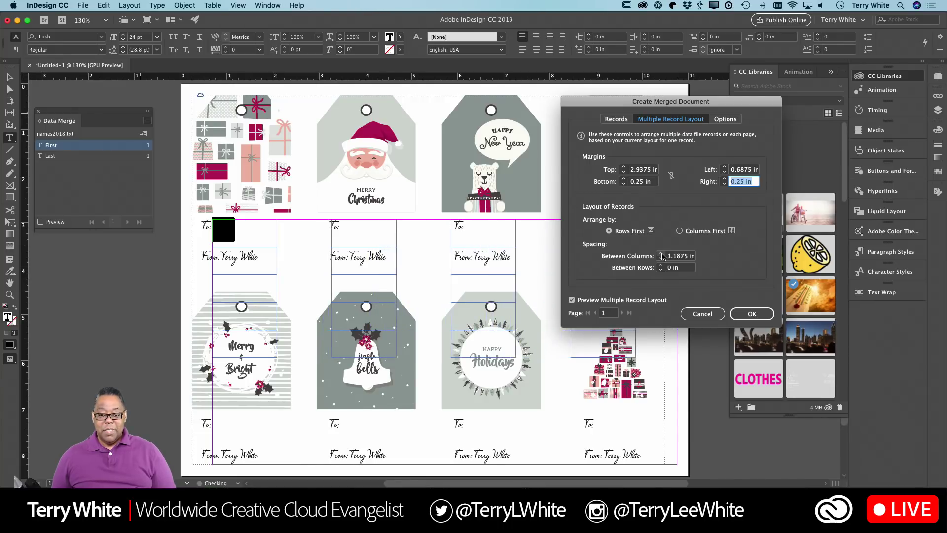
{"action": "left_click", "coordinate": [661, 253]}
{"action": "left_click", "coordinate": [661, 253]}
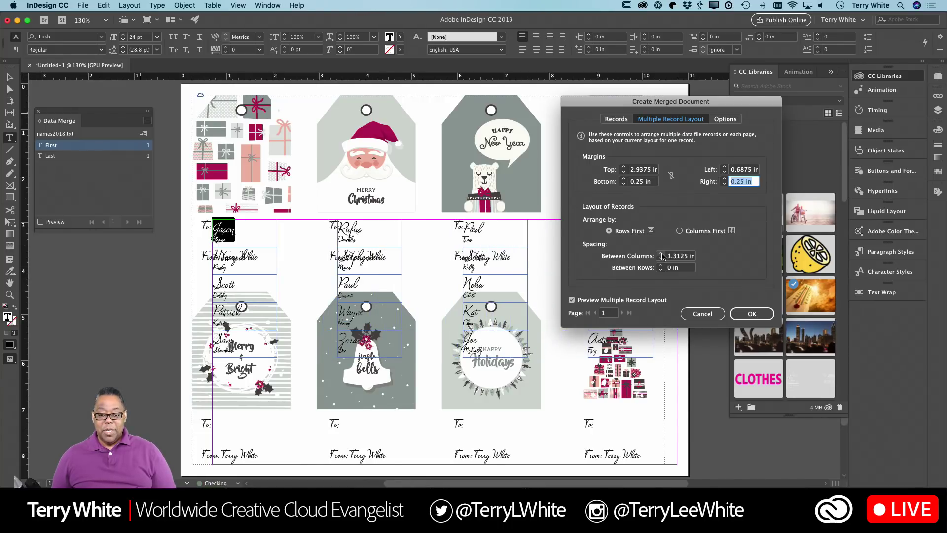
{"action": "left_click", "coordinate": [661, 254]}
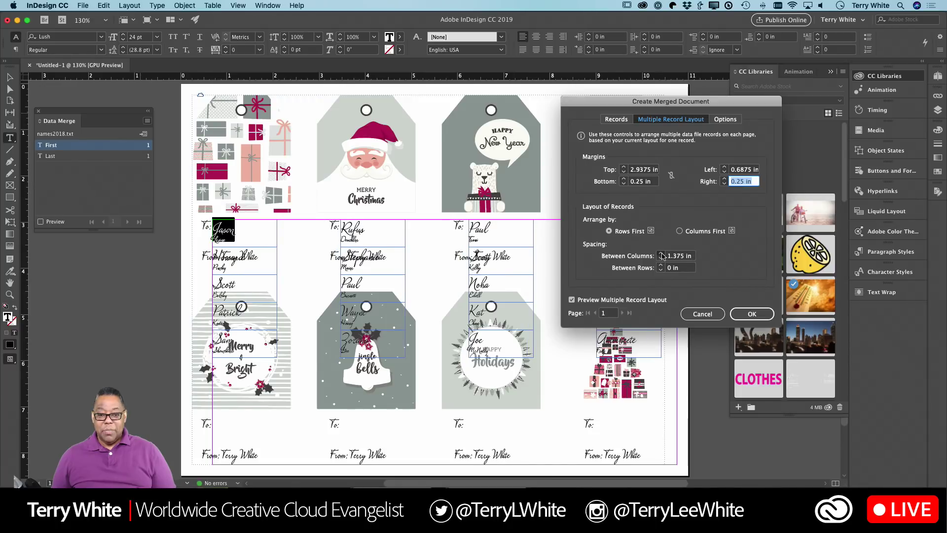
{"action": "left_click", "coordinate": [661, 254]}
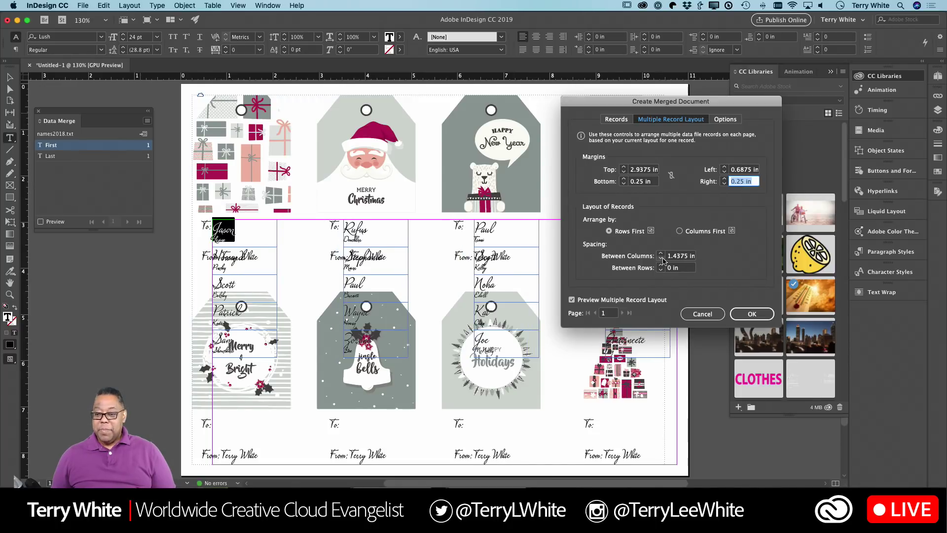
{"action": "left_click", "coordinate": [662, 259]}
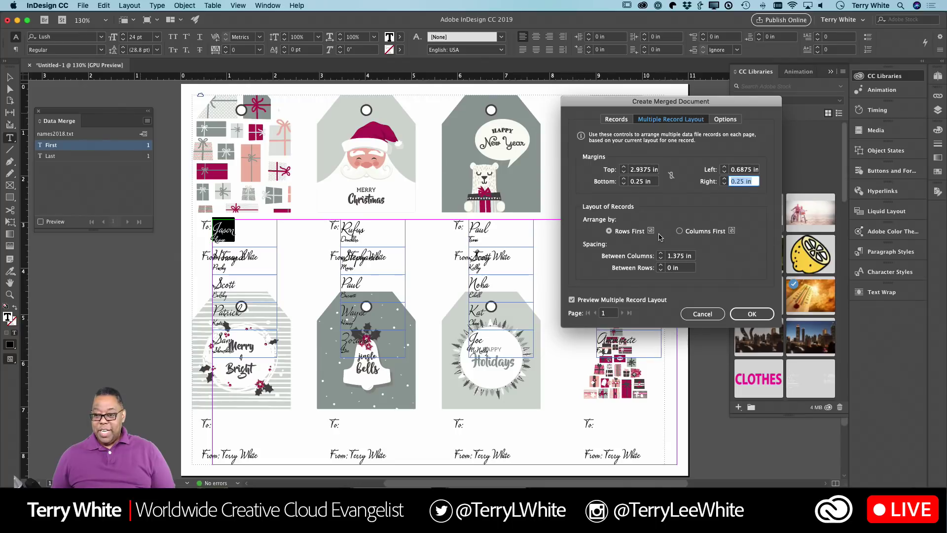
Increase the Between Rows spacing step by step with its up arrow.
{"action": "left_click", "coordinate": [661, 266]}
{"action": "left_click", "coordinate": [660, 267]}
{"action": "left_click", "coordinate": [661, 266]}
{"action": "left_click", "coordinate": [661, 266]}
{"action": "left_click", "coordinate": [661, 266]}
{"action": "left_click", "coordinate": [661, 266]}
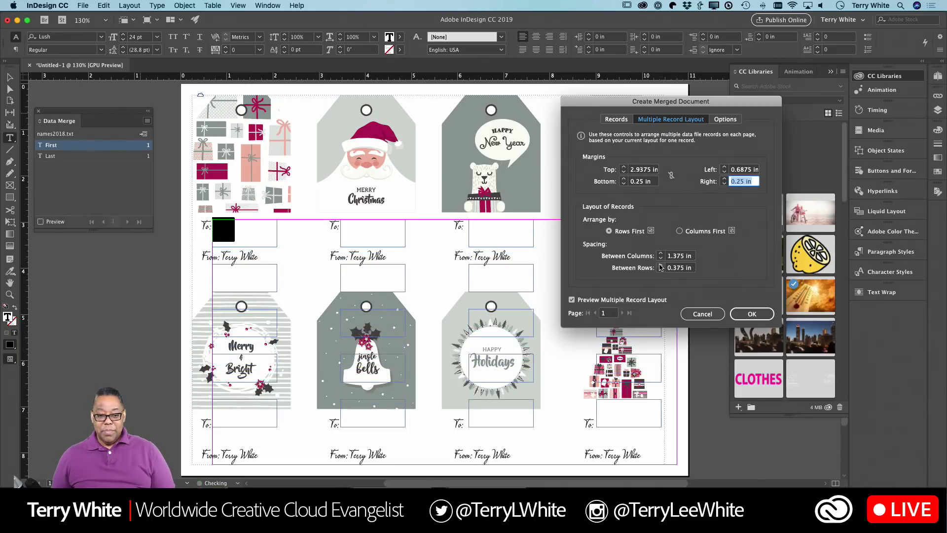
{"action": "left_click", "coordinate": [661, 265]}
{"action": "left_click", "coordinate": [661, 265]}
{"action": "left_click", "coordinate": [661, 265]}
{"action": "left_click", "coordinate": [661, 265]}
{"action": "left_click", "coordinate": [661, 265]}
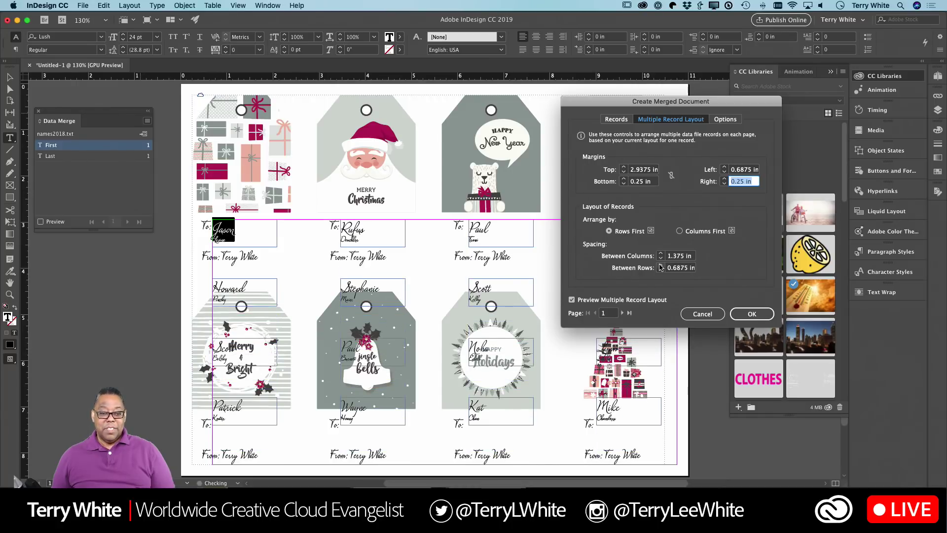
{"action": "left_click", "coordinate": [661, 265]}
{"action": "left_click", "coordinate": [661, 265]}
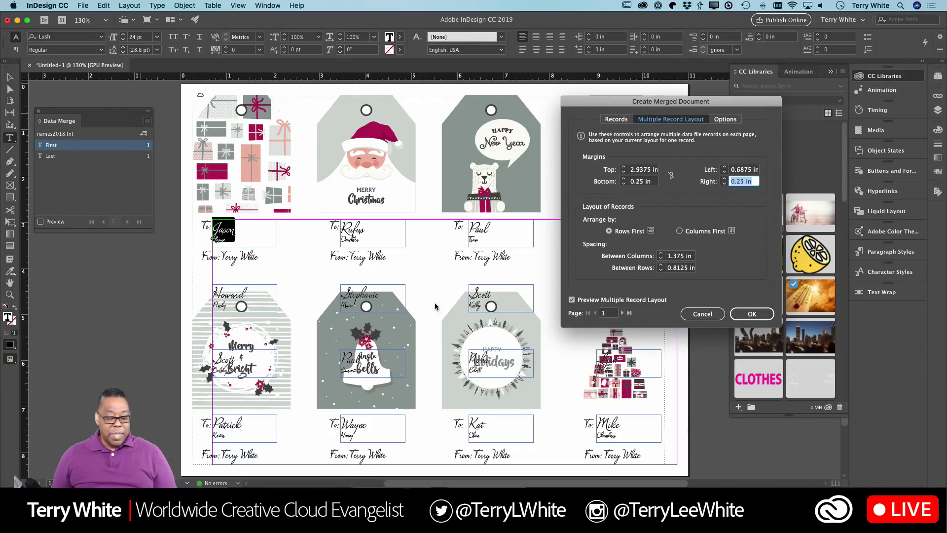
Enter 3 in Between Rows, then step it up to 3.6875 in.
{"action": "left_click", "coordinate": [670, 268]}
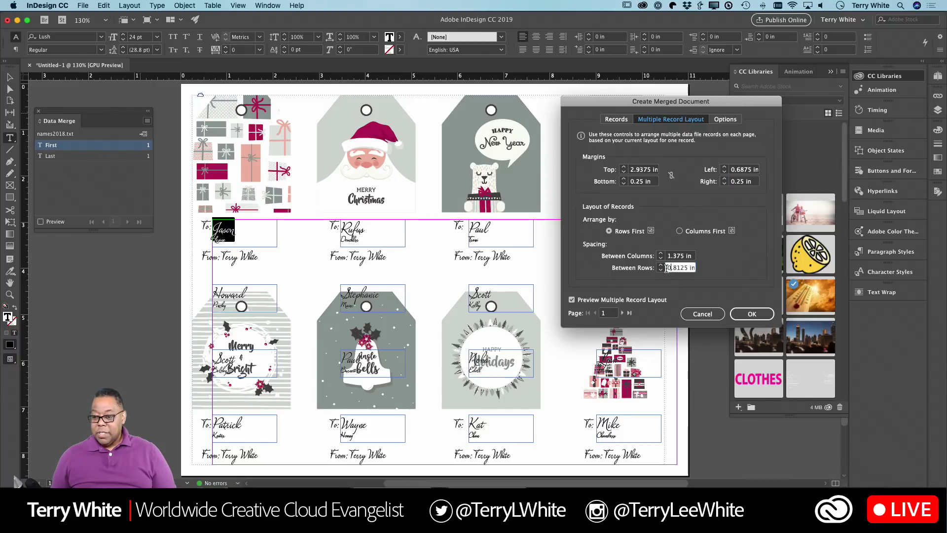
{"action": "left_click_drag", "start_coordinate": [665, 268], "coordinate": [695, 267]}
{"action": "type", "text": "3"}
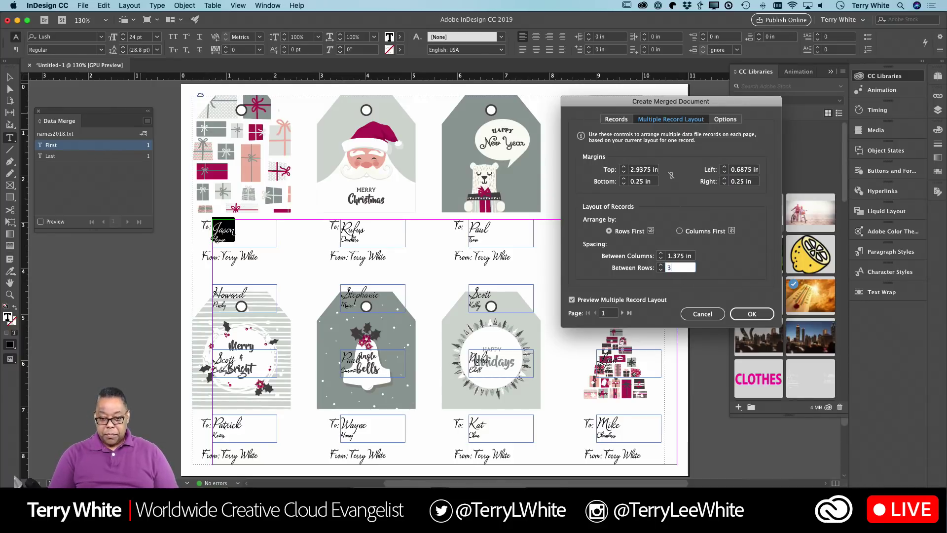
{"action": "key", "text": "Tab"}
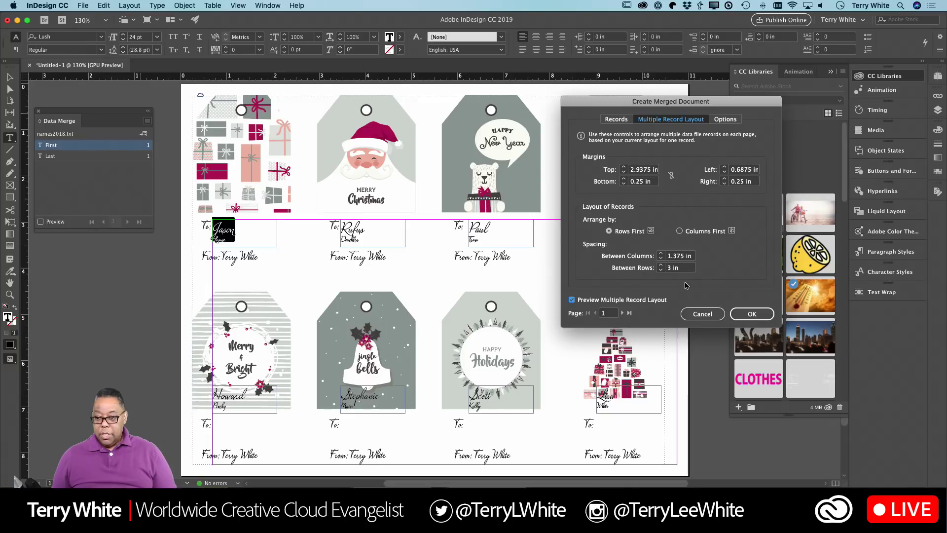
{"action": "left_click", "coordinate": [661, 266]}
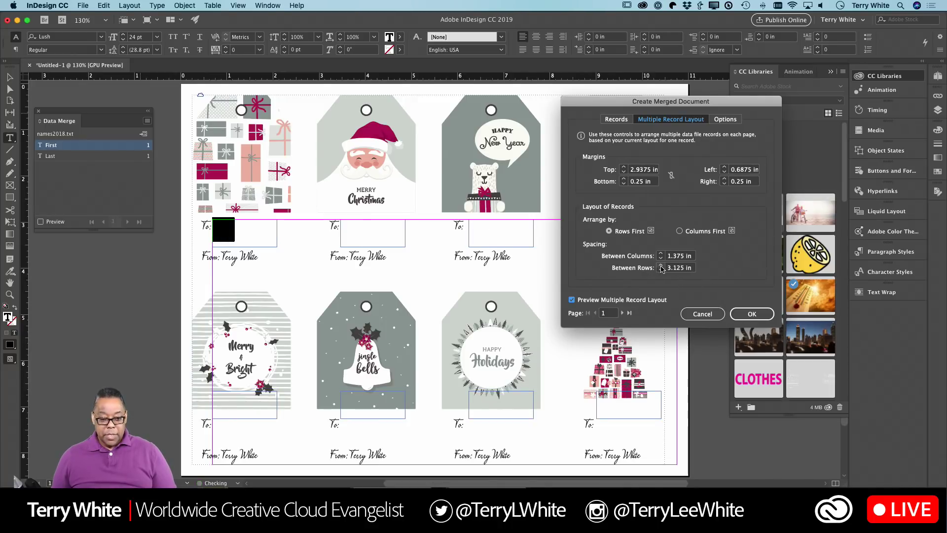
{"action": "left_click", "coordinate": [660, 266]}
{"action": "left_click", "coordinate": [660, 266]}
{"action": "left_click", "coordinate": [660, 266]}
{"action": "left_click", "coordinate": [661, 266]}
{"action": "left_click", "coordinate": [661, 266]}
{"action": "left_click", "coordinate": [661, 266]}
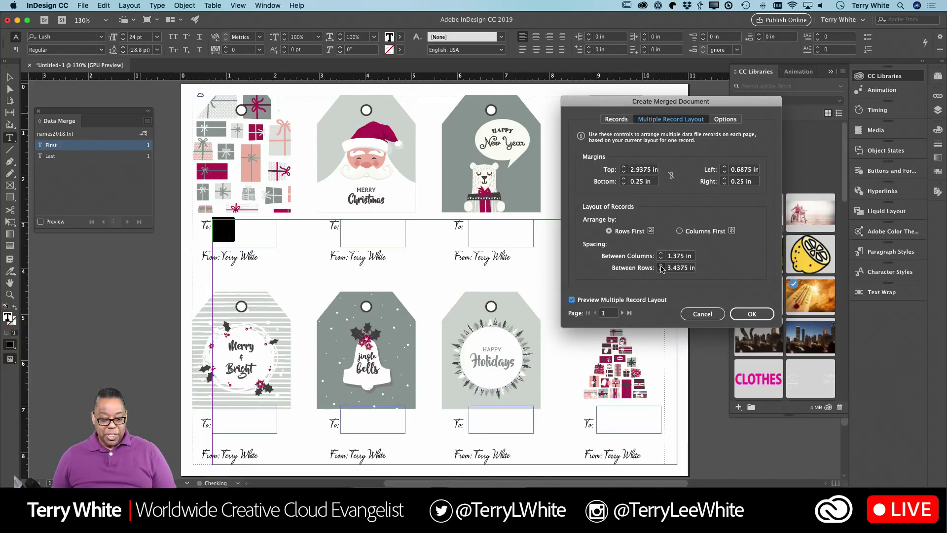
{"action": "left_click", "coordinate": [661, 266]}
{"action": "left_click", "coordinate": [661, 266]}
{"action": "left_click", "coordinate": [661, 267]}
{"action": "left_click", "coordinate": [660, 266]}
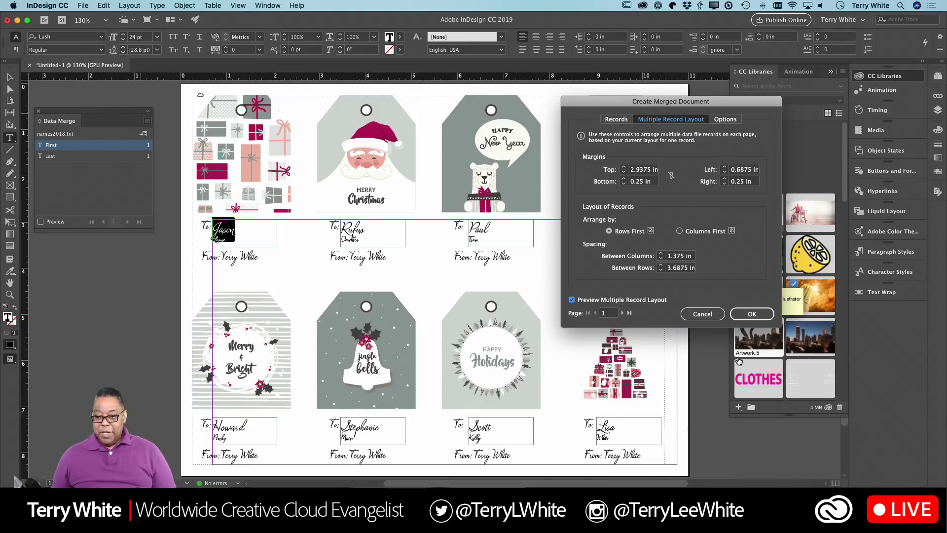
{"action": "left_click_drag", "start_coordinate": [652, 106], "coordinate": [798, 101]}
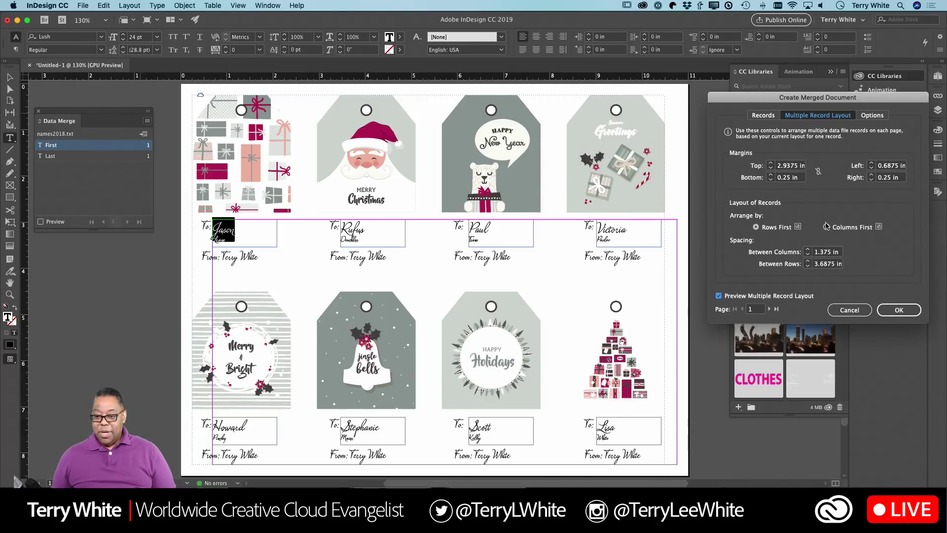